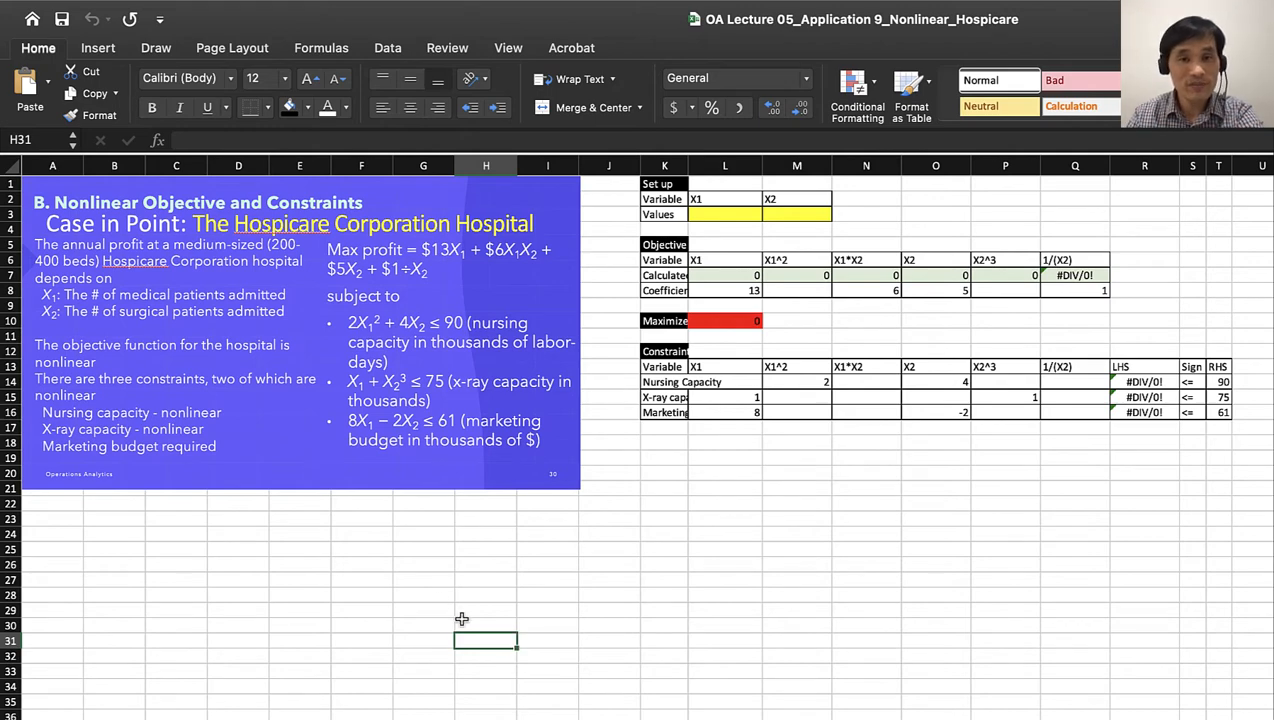
Step: Examine the X1 and X2 variable cells, the constraint variable headings and the objective coefficients of the Hospicare model
{"action": "left_click", "coordinate": [413, 576]}
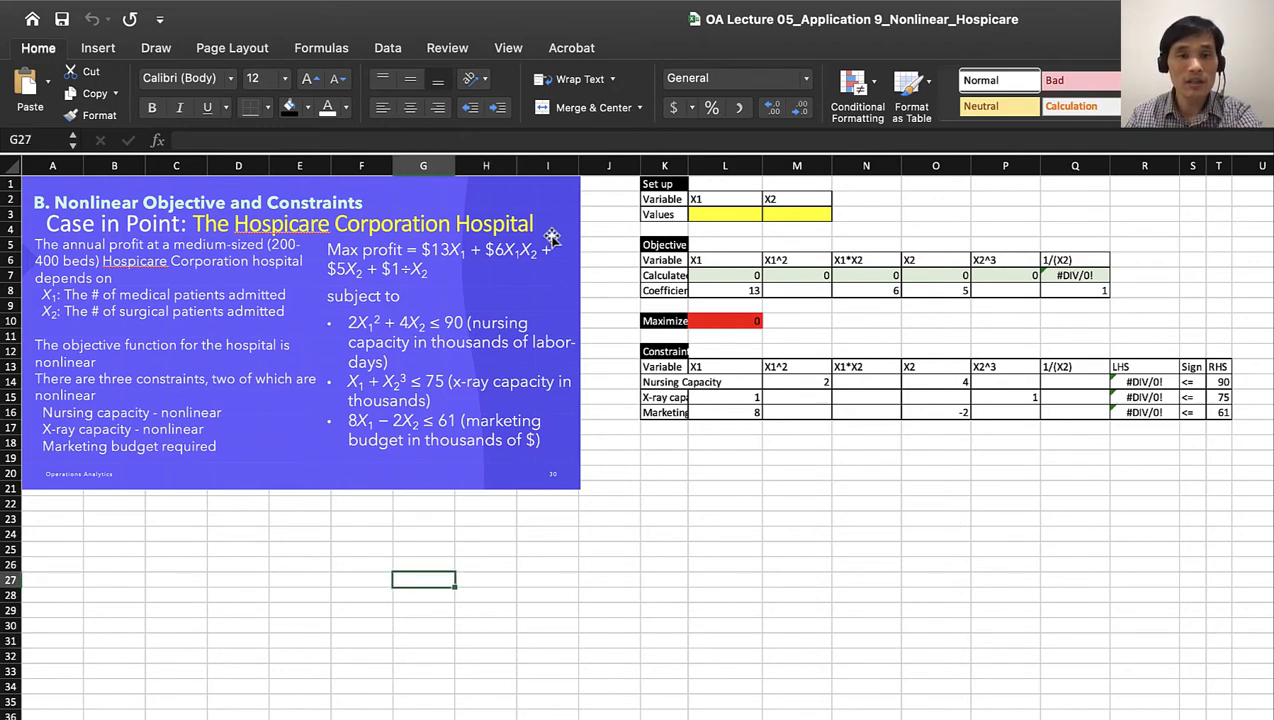
{"action": "left_click", "coordinate": [708, 199]}
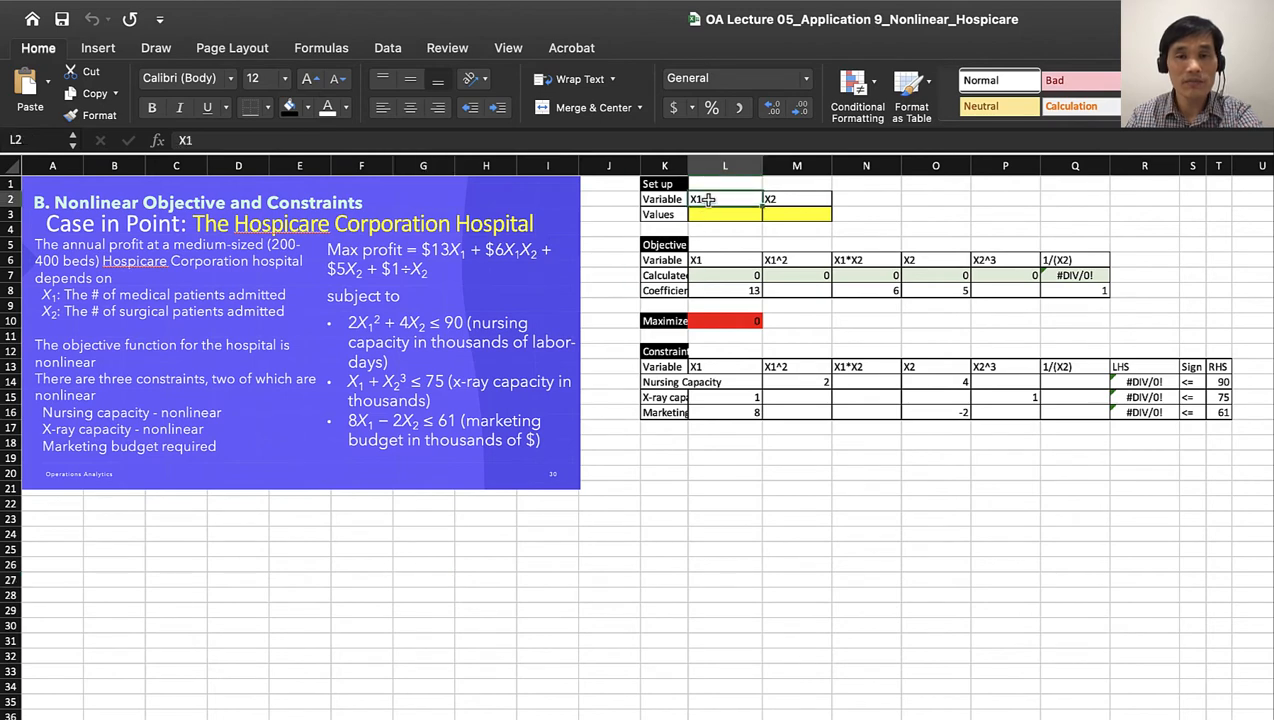
{"action": "left_click", "coordinate": [792, 199]}
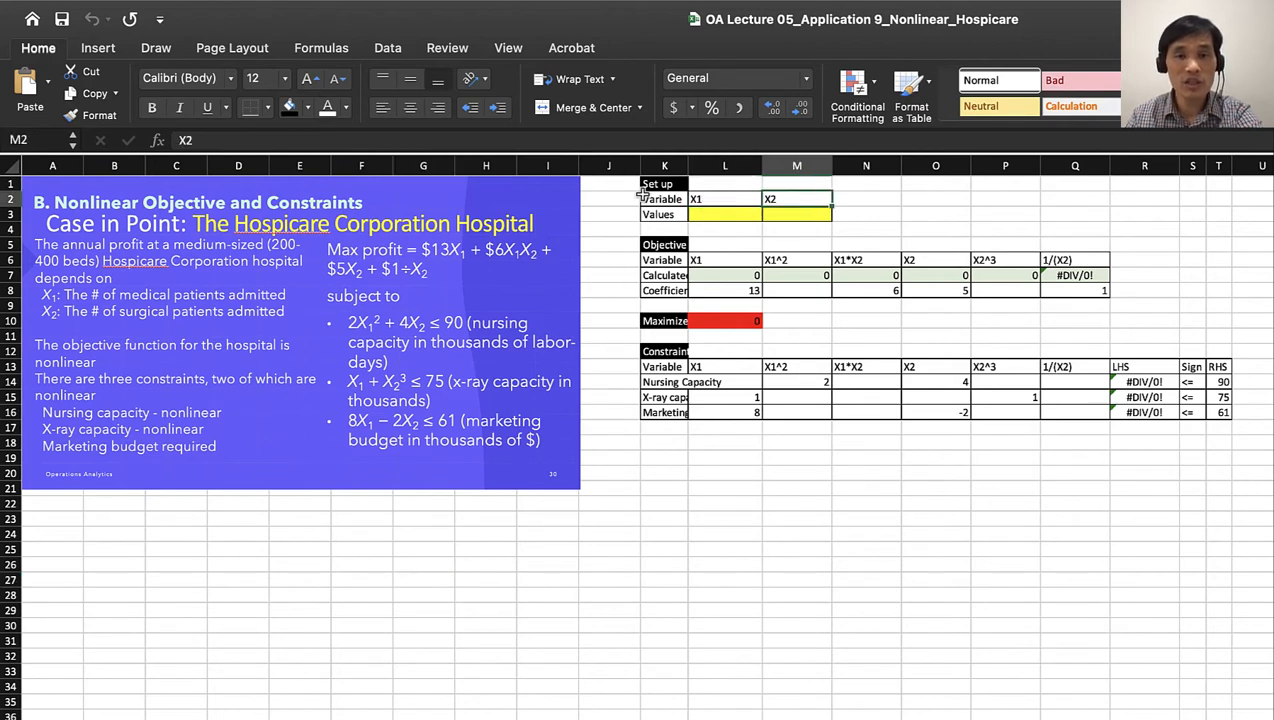
{"action": "left_click", "coordinate": [745, 214]}
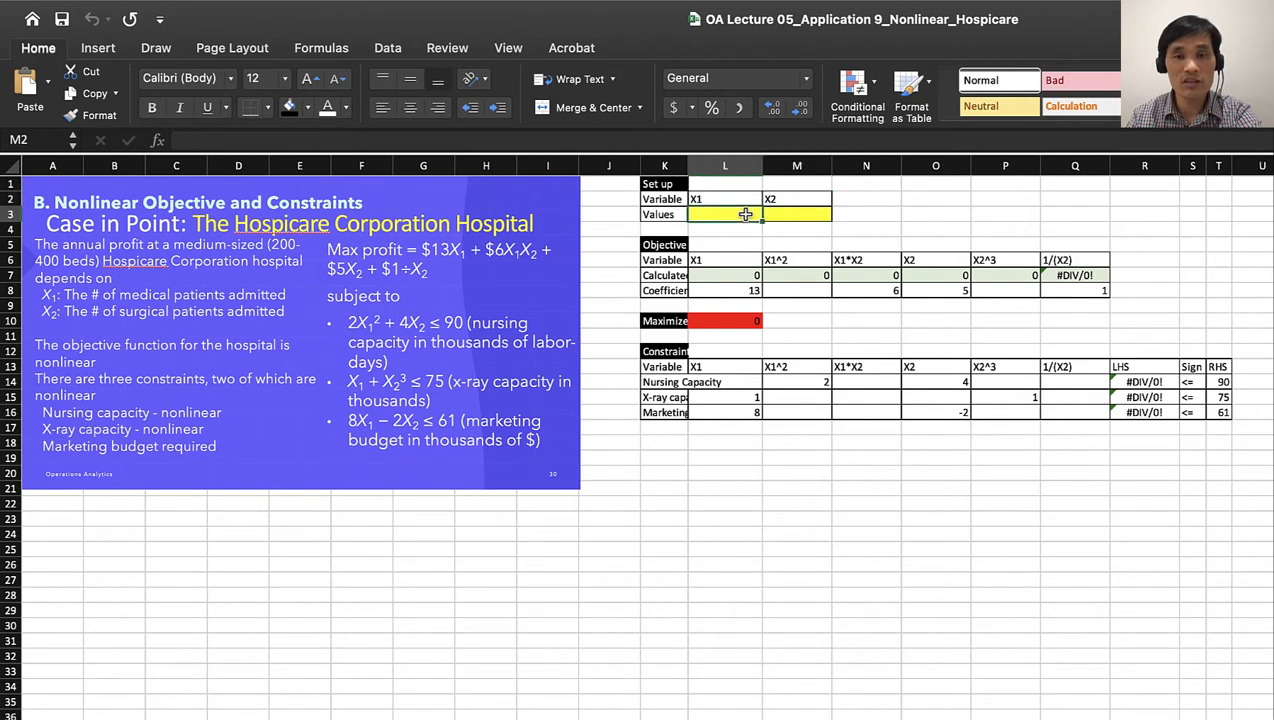
{"action": "left_click_drag", "start_coordinate": [745, 214], "coordinate": [798, 214]}
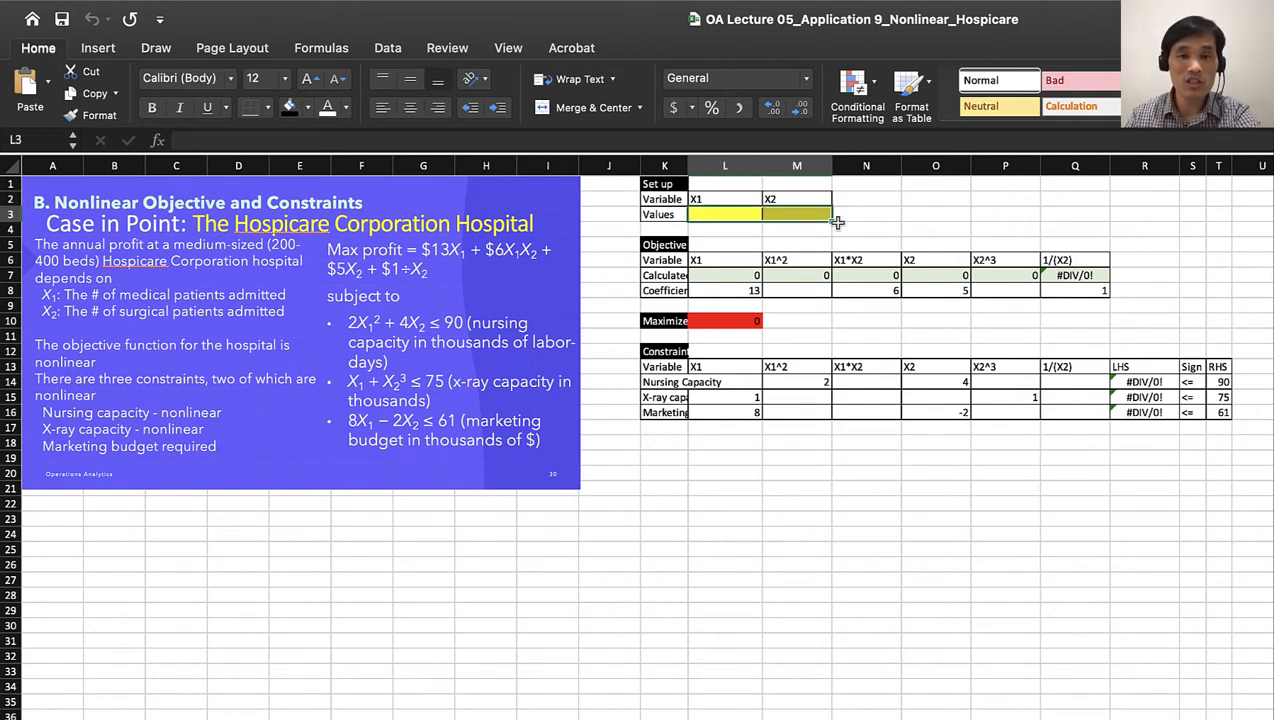
{"action": "left_click", "coordinate": [748, 597]}
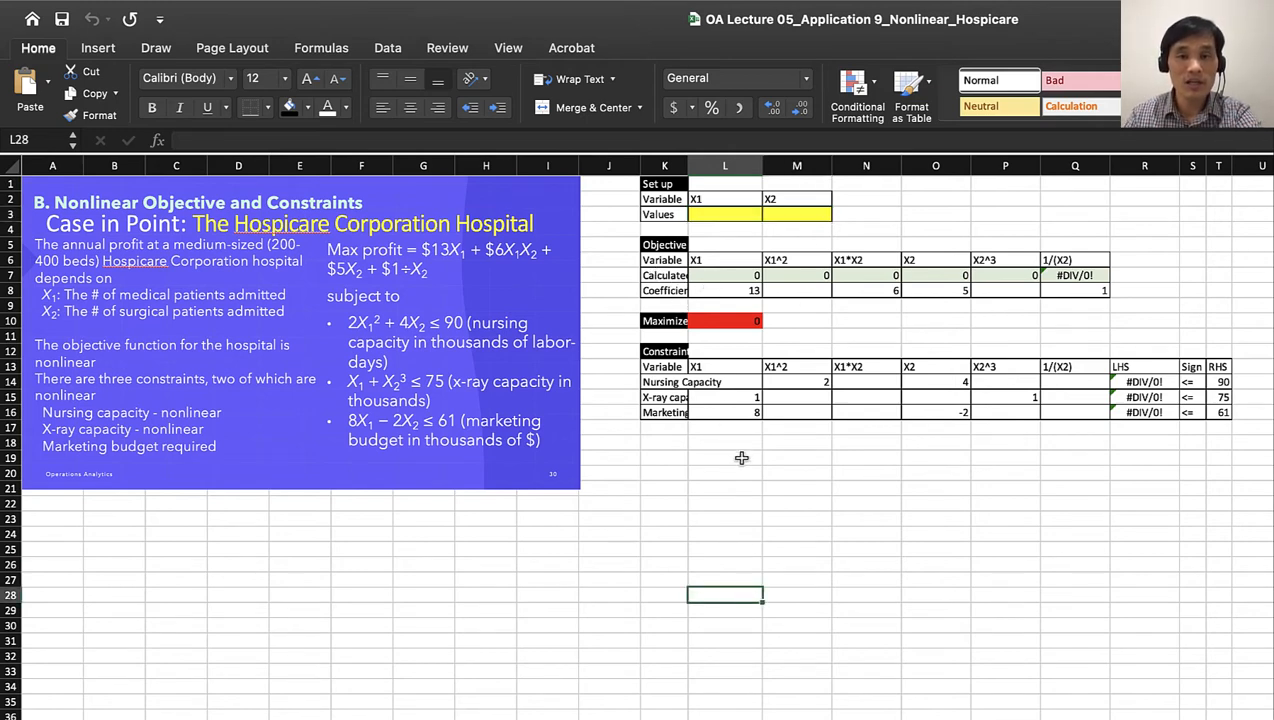
{"action": "left_click_drag", "start_coordinate": [693, 367], "coordinate": [1055, 369]}
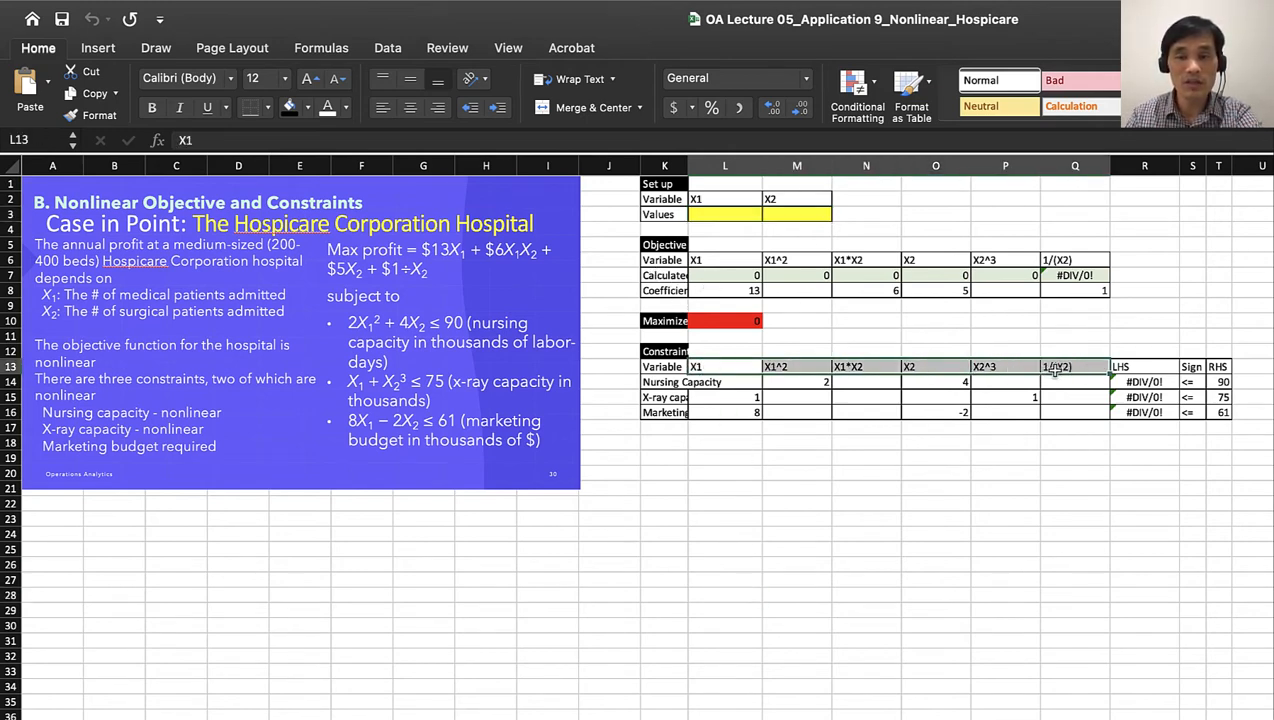
{"action": "left_click", "coordinate": [965, 489]}
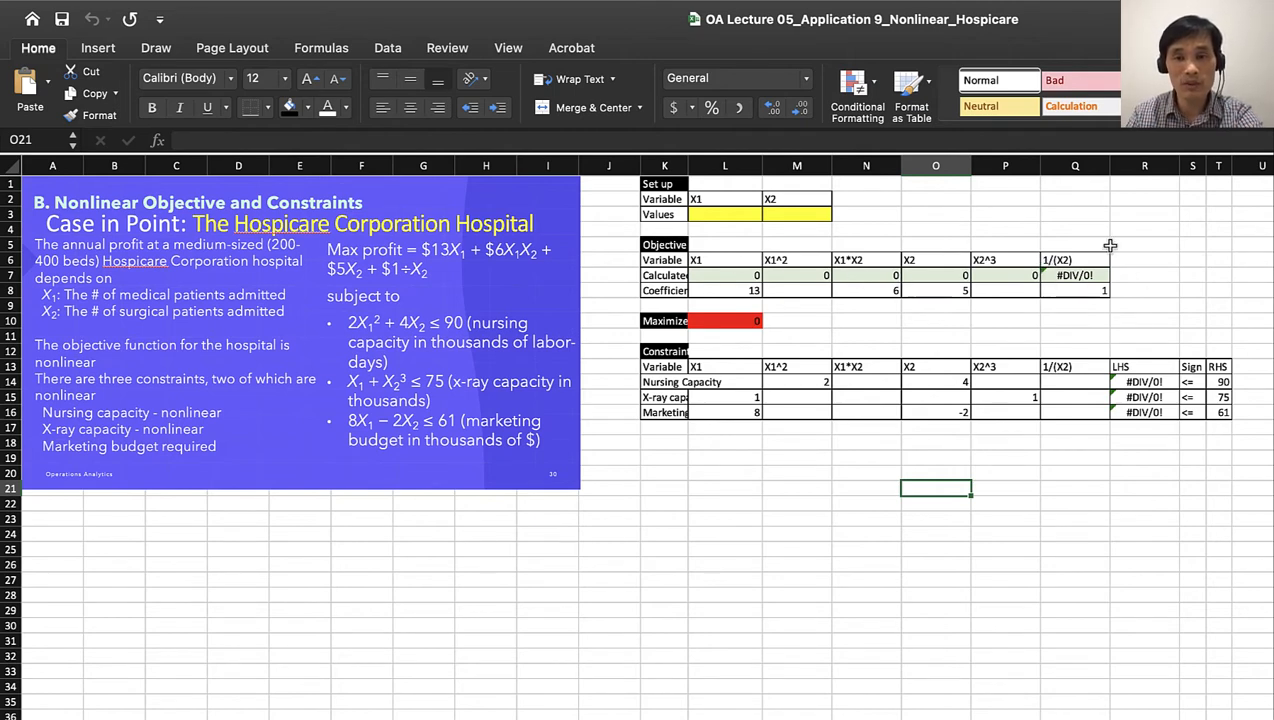
{"action": "left_click", "coordinate": [728, 288]}
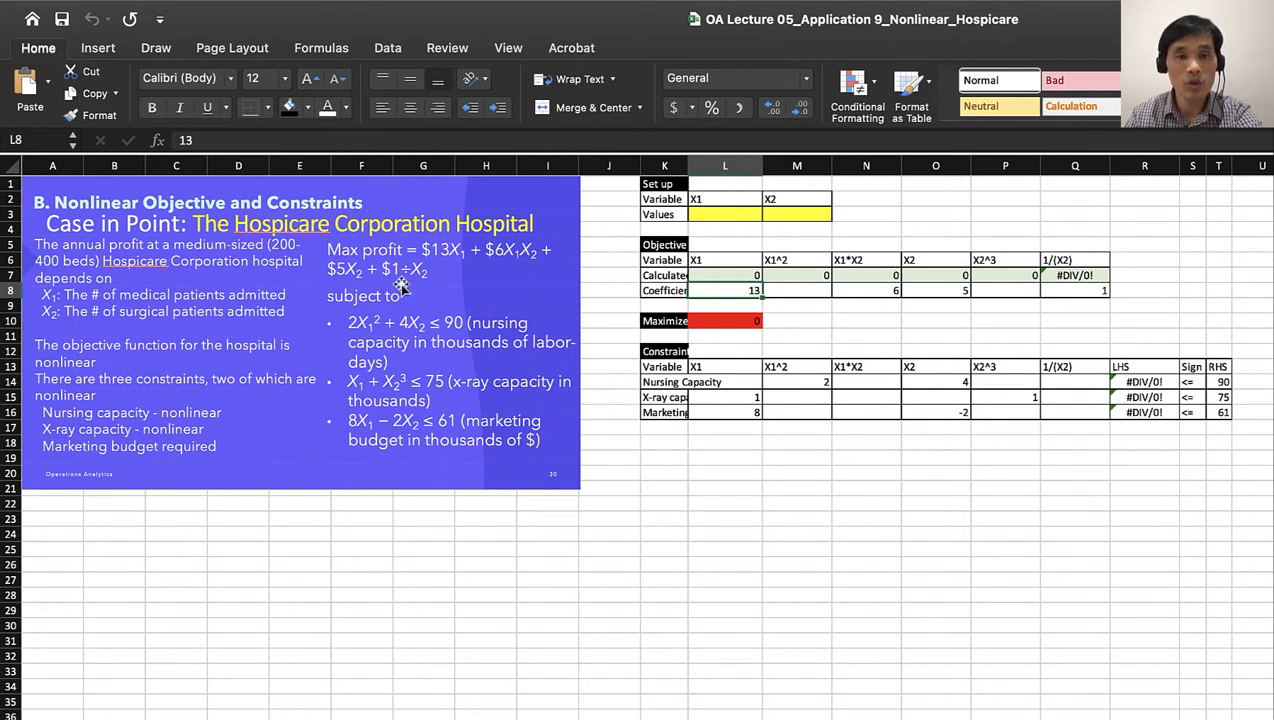
{"action": "left_click", "coordinate": [1094, 293]}
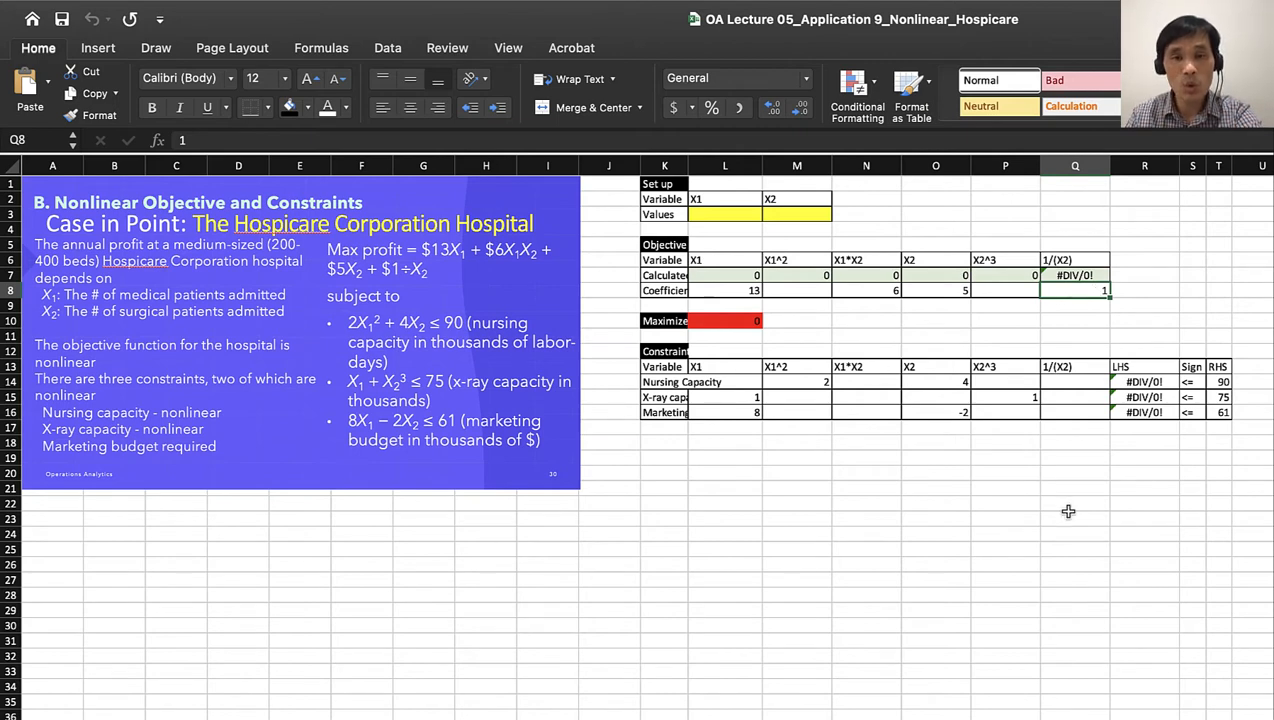
Step: Rewrite the Maximize formula in L10 as =SUMPRODUCT(L7:Q7,L8:Q8), covering all six objective terms
{"action": "double_click", "coordinate": [718, 321]}
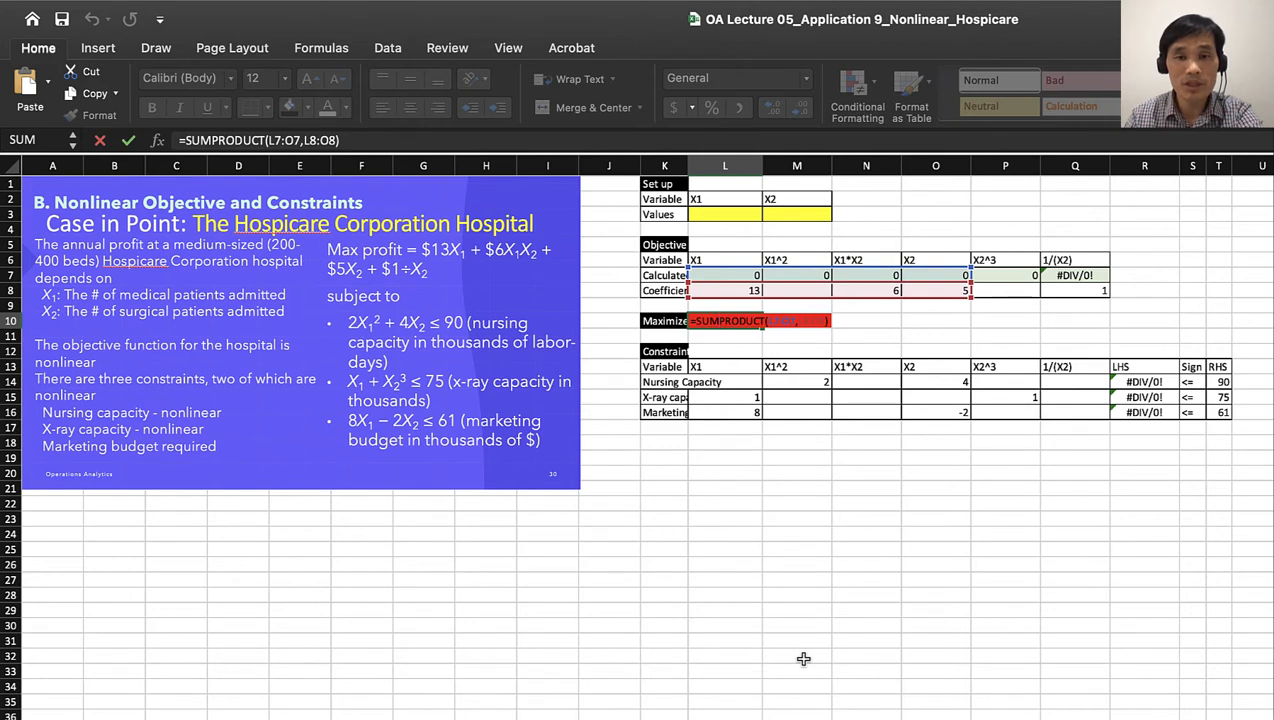
{"action": "left_click", "coordinate": [823, 320]}
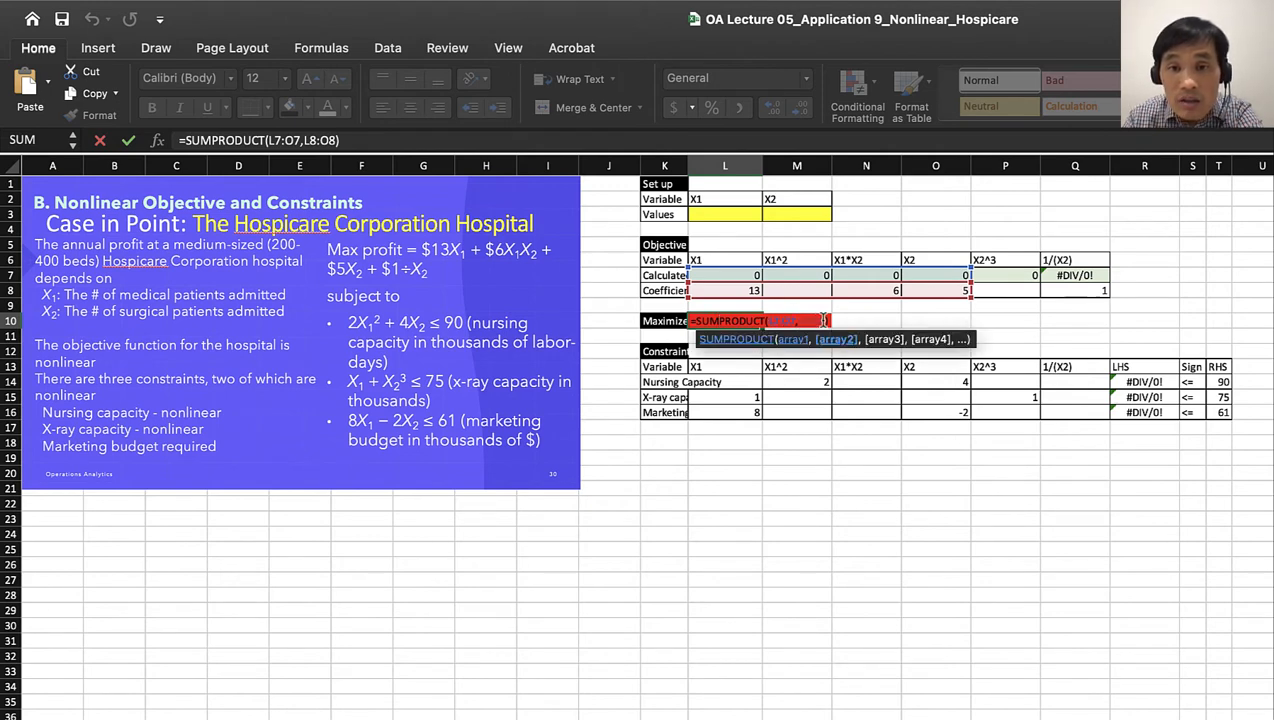
{"action": "key", "text": "BackSpace"}
{"action": "key", "text": "BackSpace"}
{"action": "key", "text": "BackSpace"}
{"action": "key", "text": "BackSpace"}
{"action": "key", "text": "BackSpace"}
{"action": "key", "text": "BackSpace"}
{"action": "key", "text": "BackSpace"}
{"action": "key", "text": "BackSpace"}
{"action": "key", "text": "BackSpace"}
{"action": "key", "text": "BackSpace"}
{"action": "key", "text": "BackSpace"}
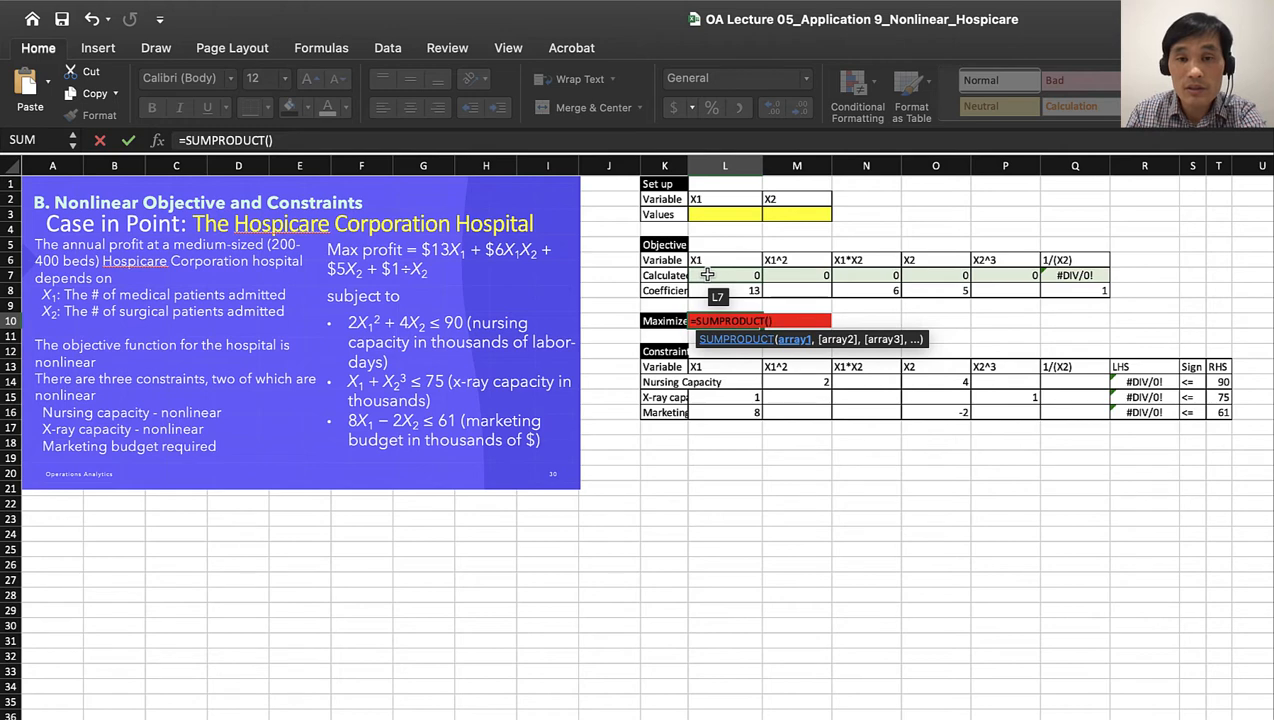
{"action": "left_click", "coordinate": [707, 275]}
{"action": "left_click_drag", "start_coordinate": [707, 275], "coordinate": [1090, 276]}
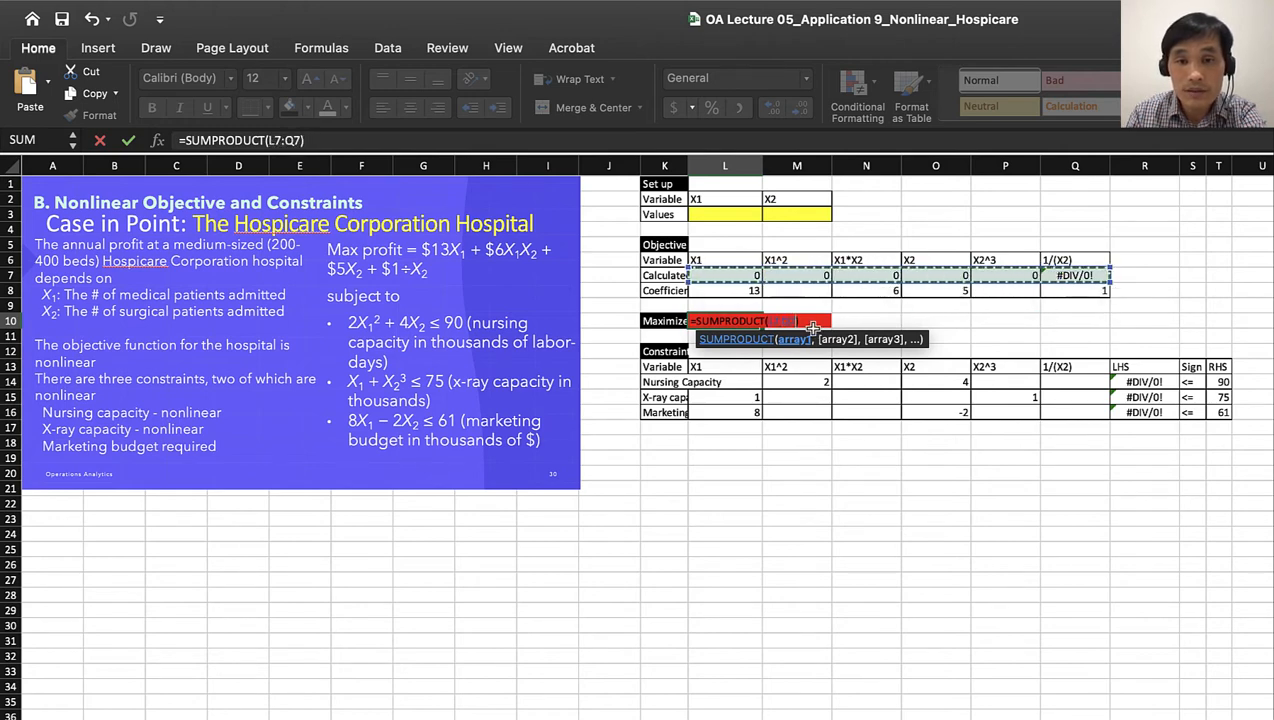
{"action": "type", "text": ","}
{"action": "left_click_drag", "start_coordinate": [735, 292], "coordinate": [1072, 297]}
{"action": "key", "text": "Return"}
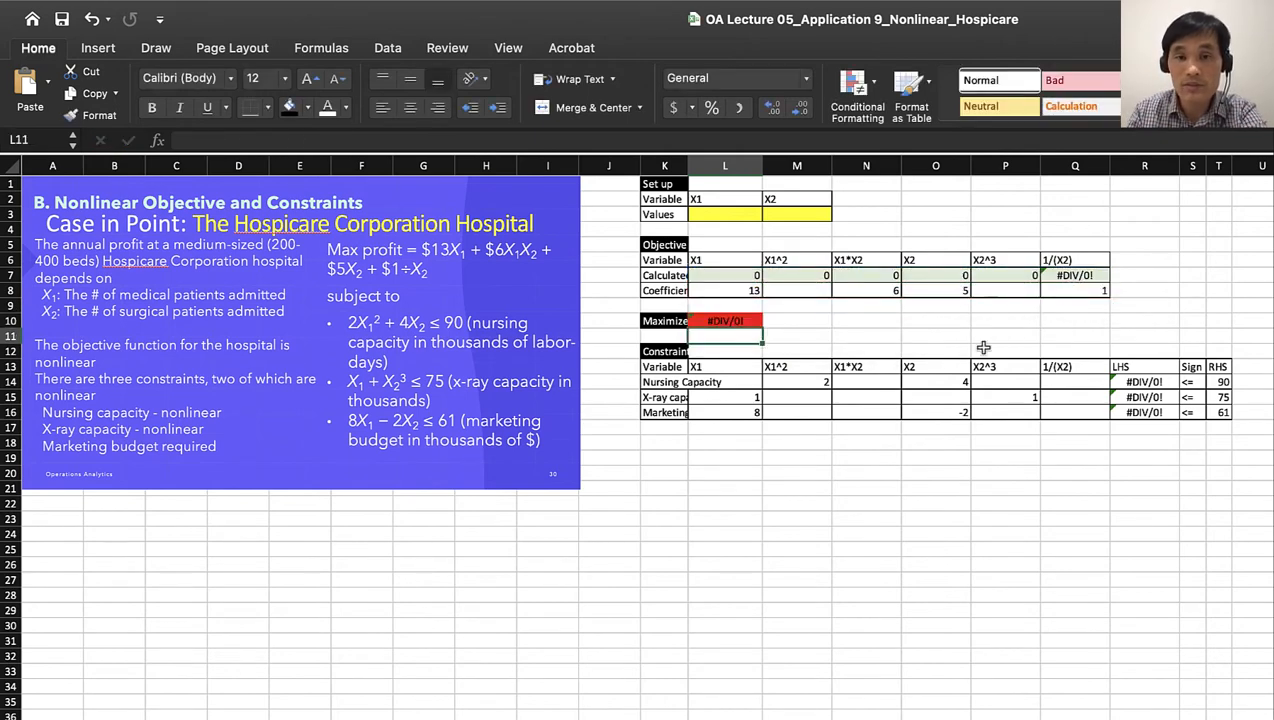
Step: Check the formulas in the objective's calculated row for 1/(X2), X1, X1^2 and X1*X2
{"action": "left_click", "coordinate": [726, 217]}
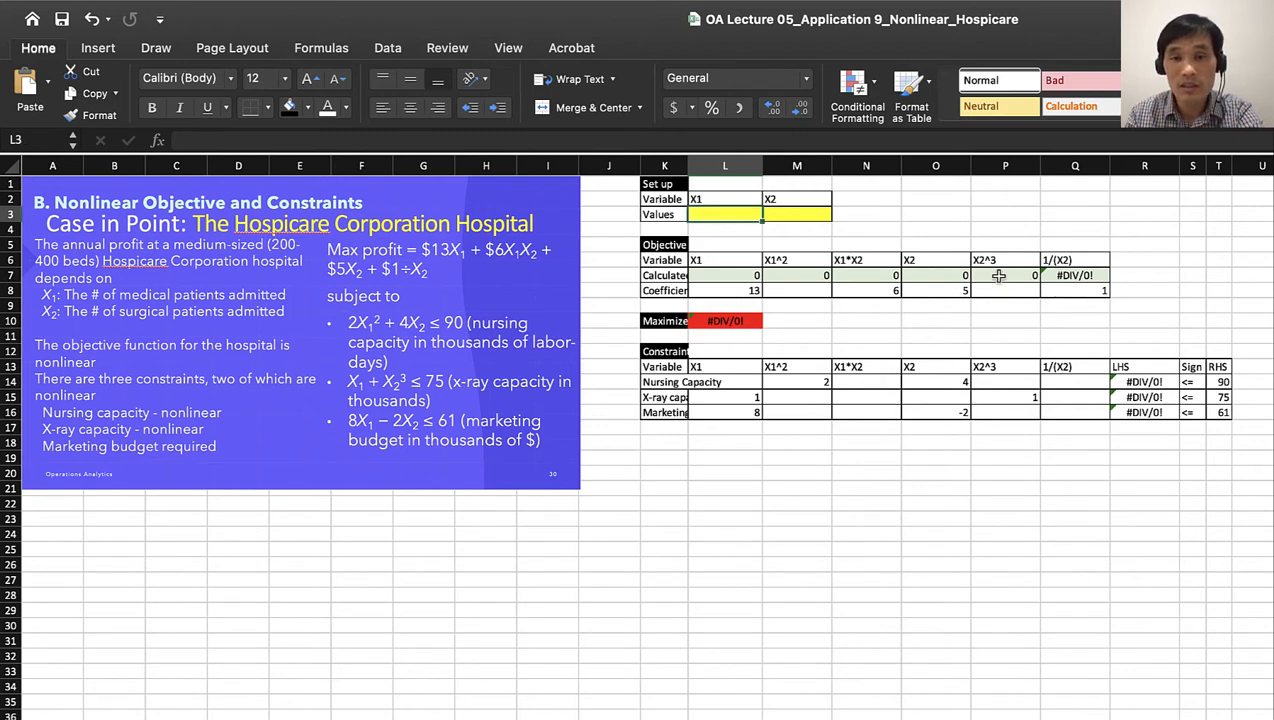
{"action": "double_click", "coordinate": [1060, 276]}
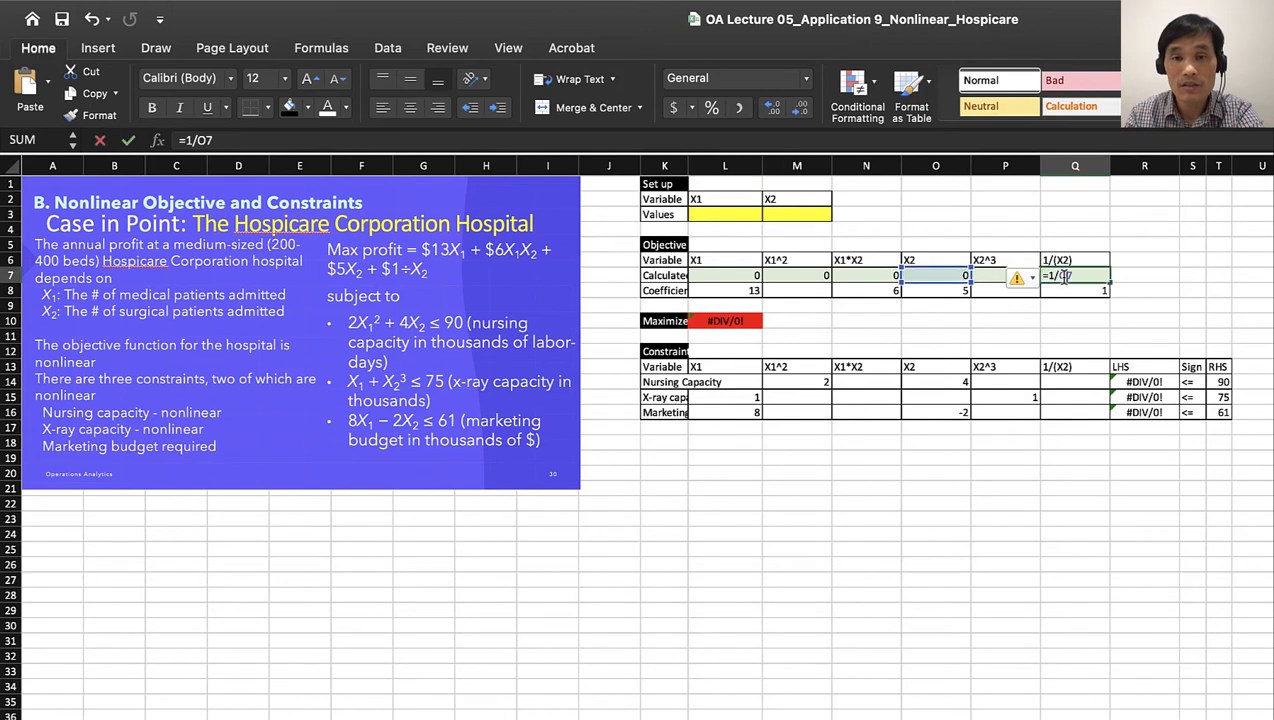
{"action": "left_click", "coordinate": [719, 276]}
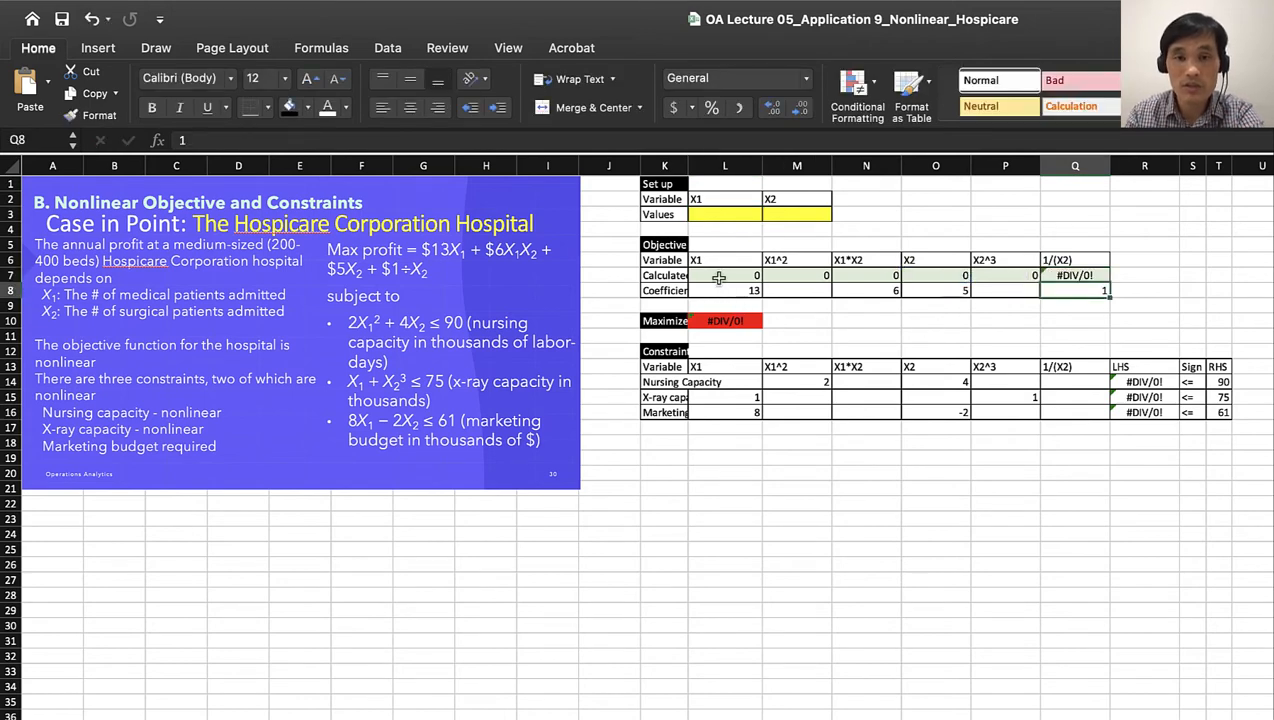
{"action": "double_click", "coordinate": [720, 276]}
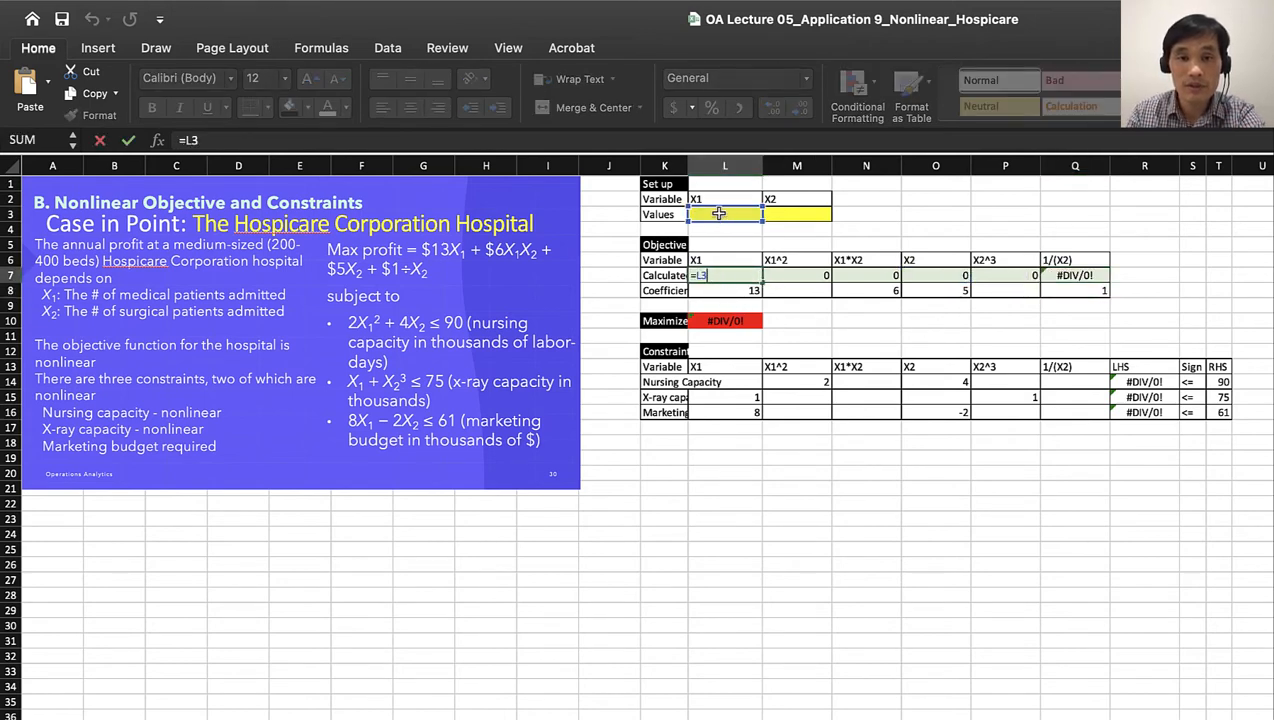
{"action": "left_click", "coordinate": [790, 282]}
{"action": "double_click", "coordinate": [789, 275]}
{"action": "left_click", "coordinate": [789, 274]}
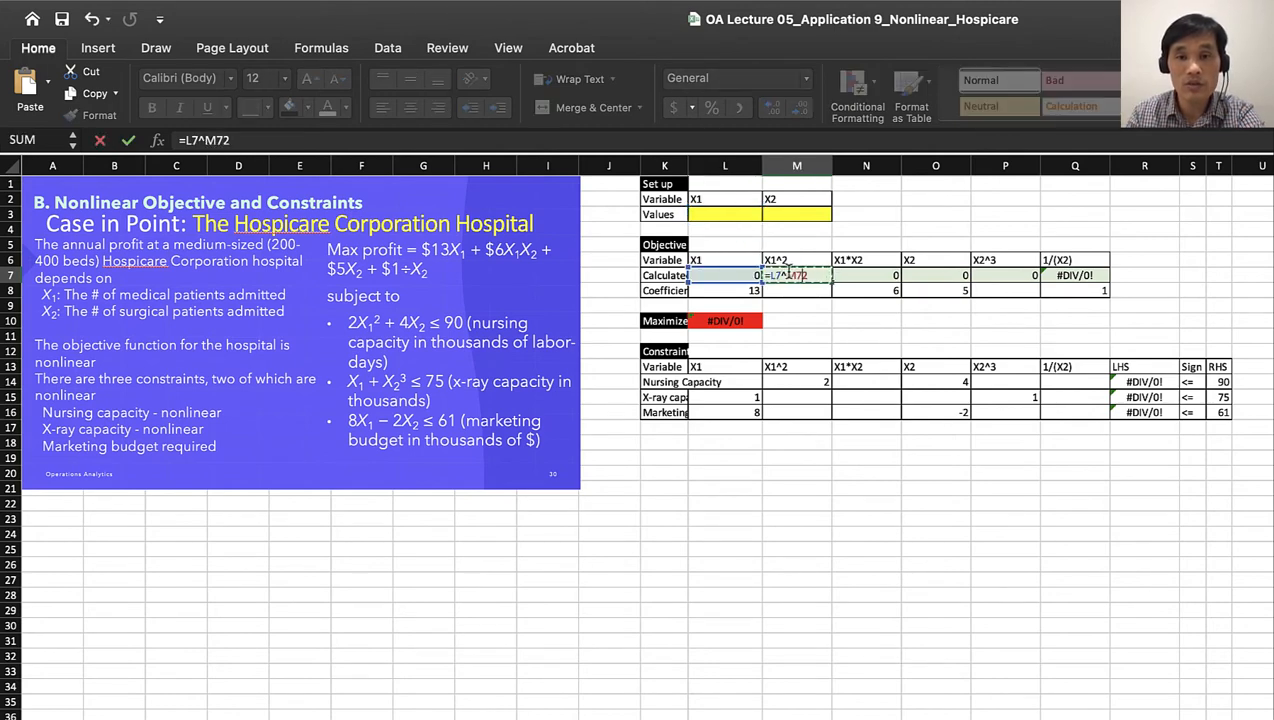
{"action": "left_click", "coordinate": [865, 276]}
{"action": "key", "text": "Escape"}
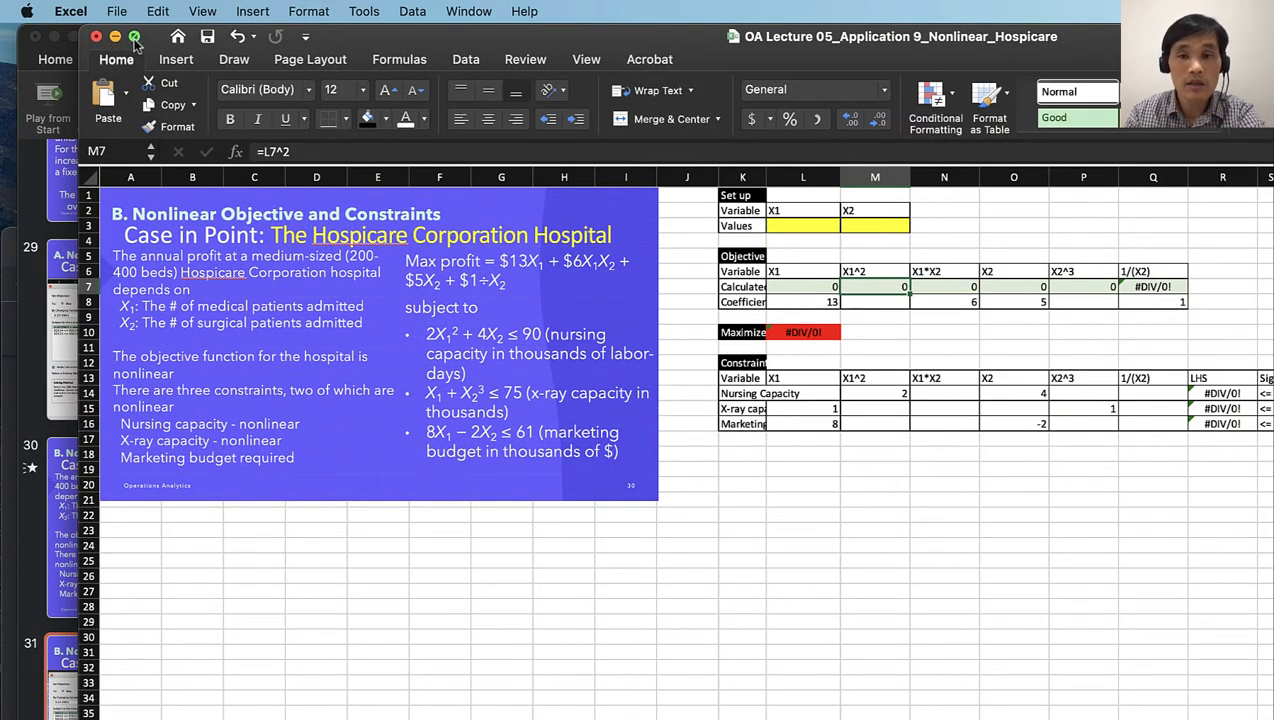
{"action": "left_click", "coordinate": [135, 40]}
{"action": "left_click", "coordinate": [872, 273]}
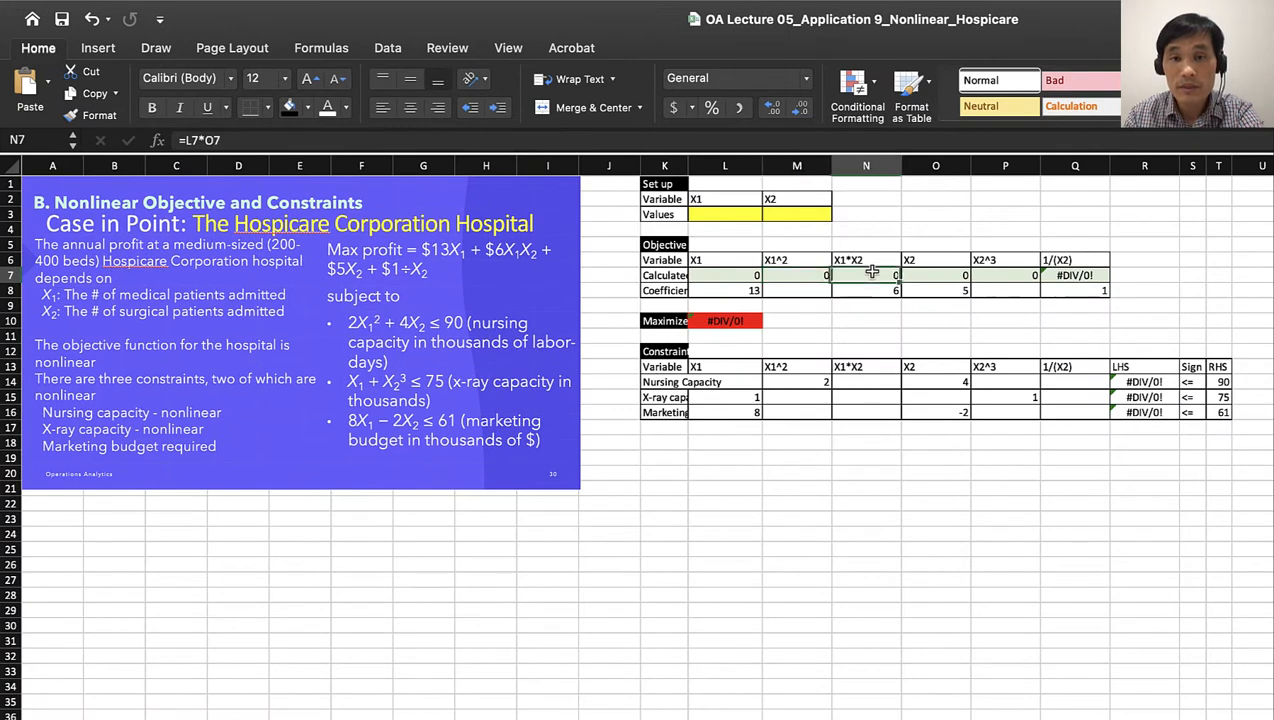
{"action": "double_click", "coordinate": [872, 273]}
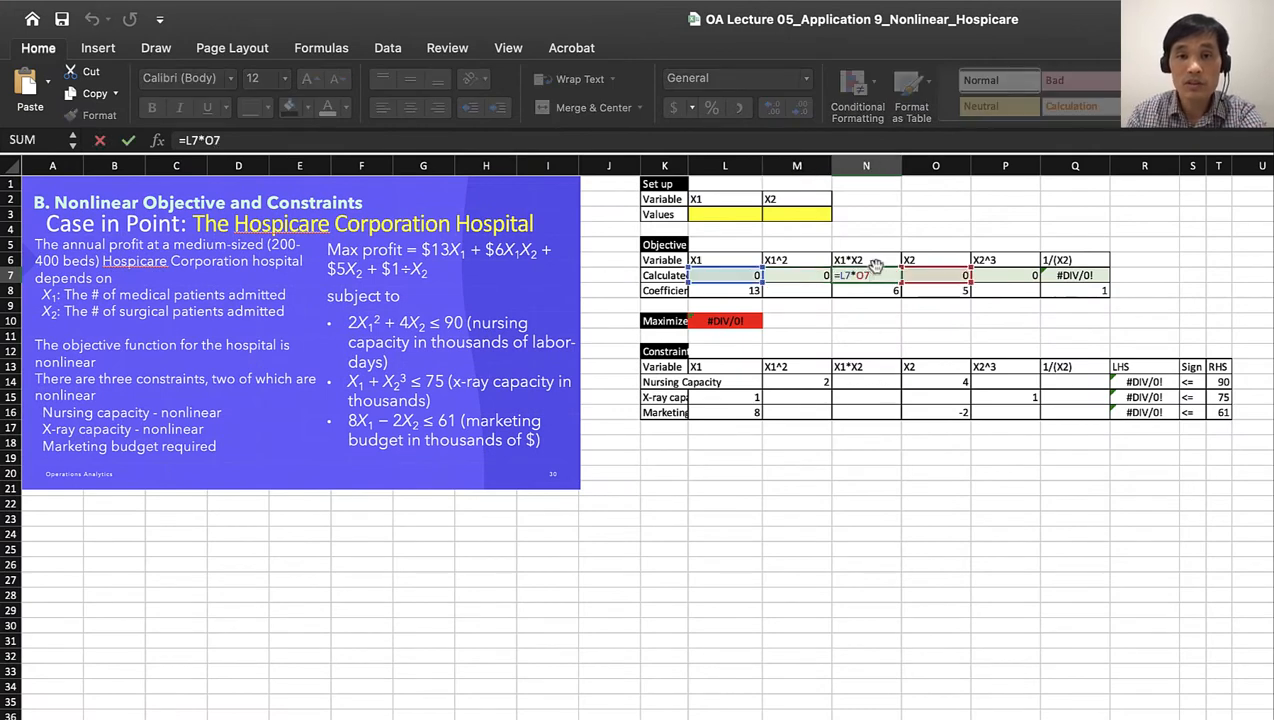
Step: Enter the calculated-row formulas =M3 for X2 in O7, =O7^3 for X2^3 in P7 and =1/O7 for 1/(X2) in Q7
{"action": "left_click", "coordinate": [938, 280]}
{"action": "type", "text": "=M3"}
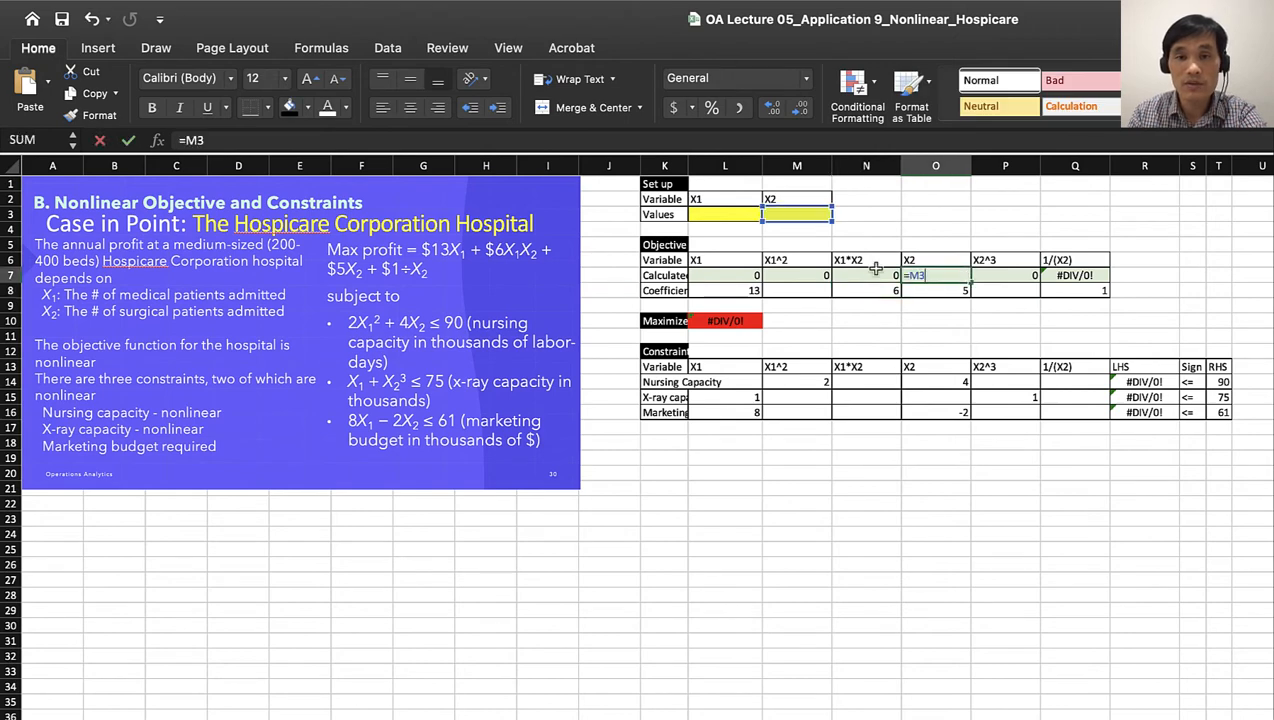
{"action": "key", "text": "Return"}
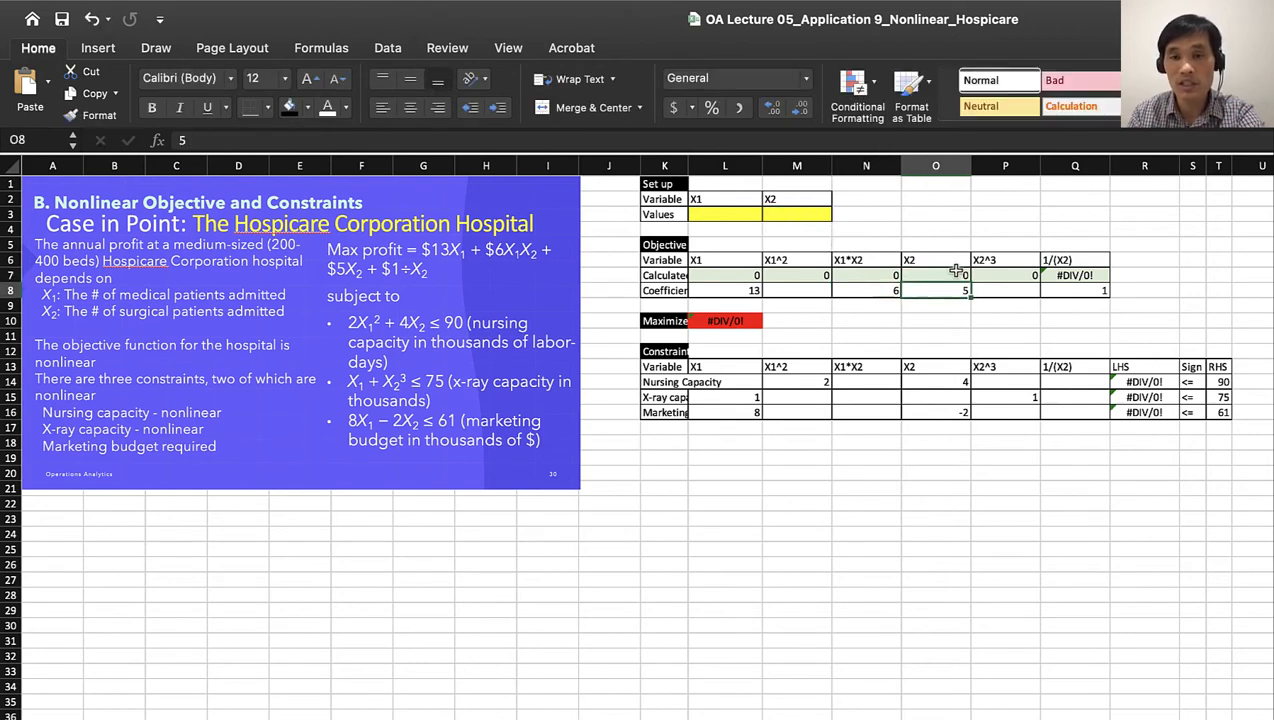
{"action": "left_click", "coordinate": [988, 275]}
{"action": "type", "text": "=O7^3"}
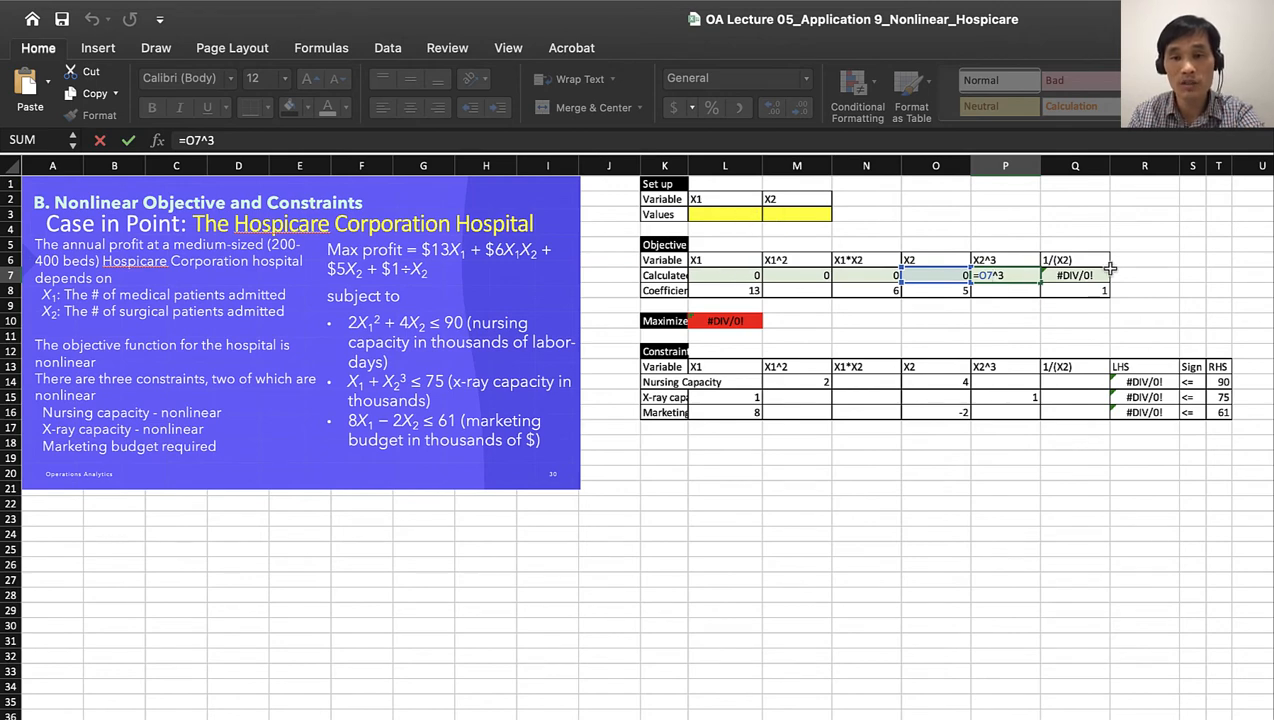
{"action": "left_click", "coordinate": [1055, 277]}
{"action": "type", "text": "=1/O7"}
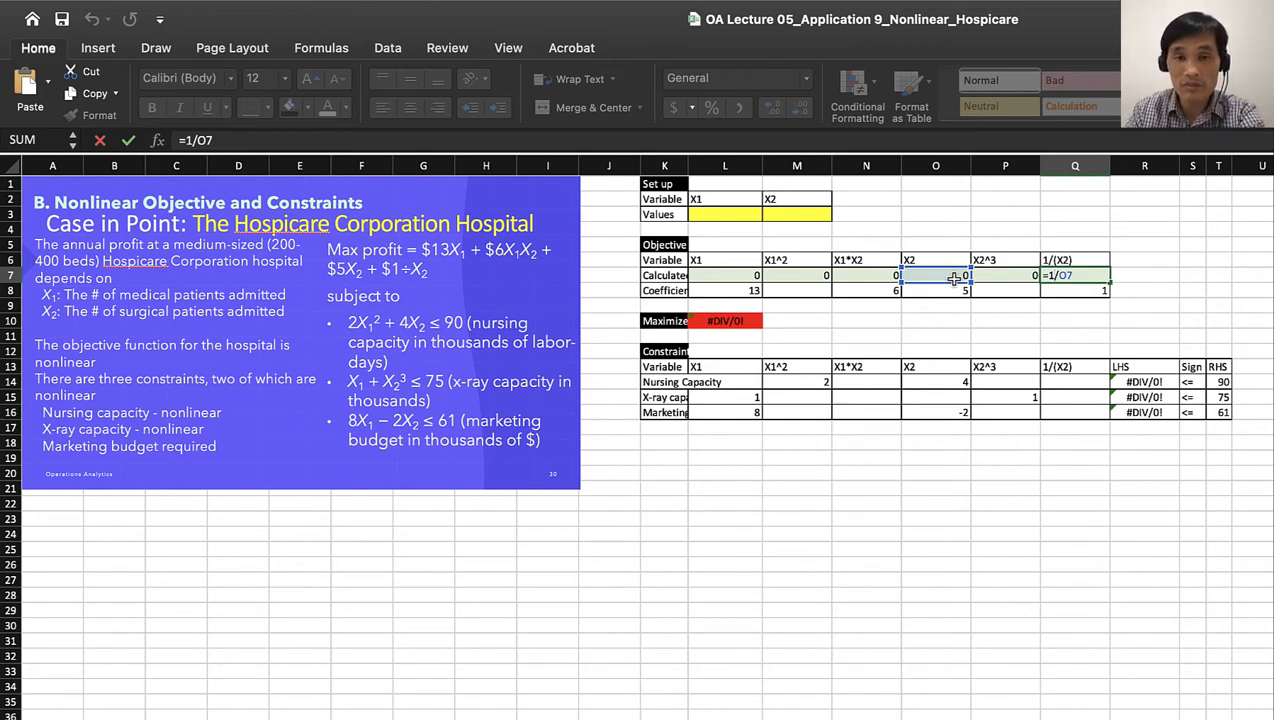
{"action": "key", "text": "Return"}
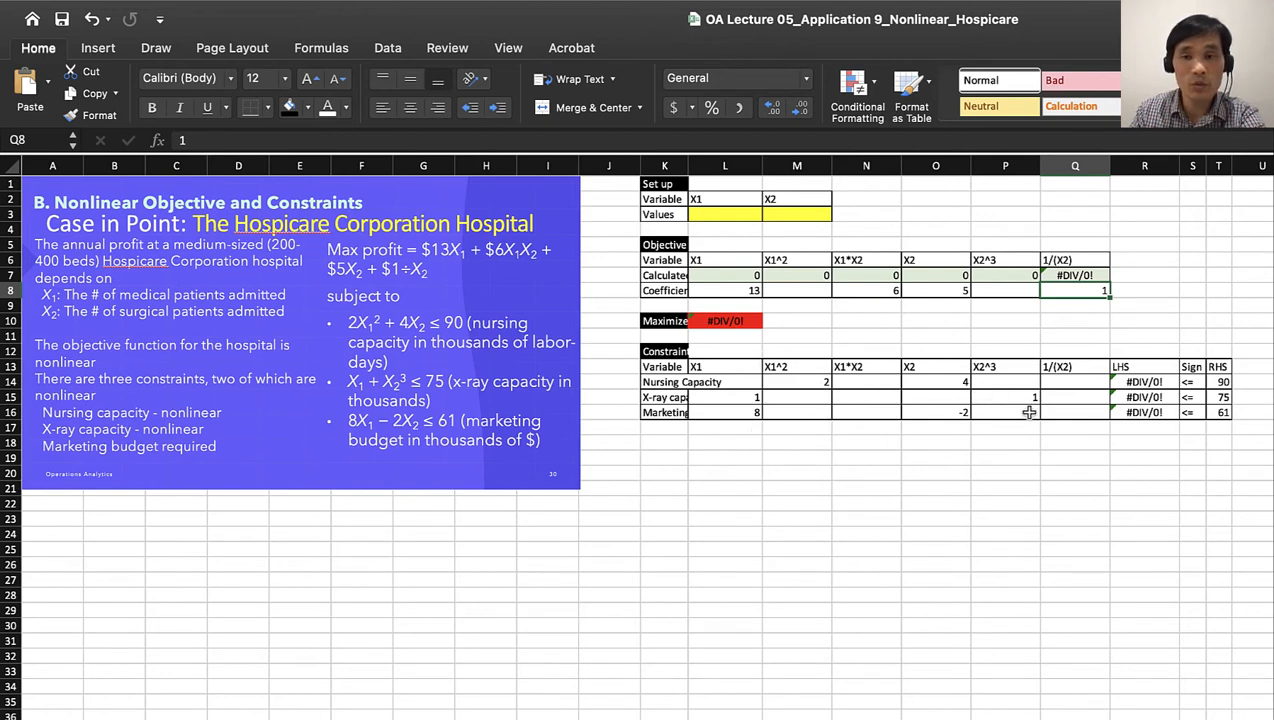
Step: Rewrite the Nursing Capacity LHS formula in R14 as =SUMPRODUCT(L7:Q7,L14:Q14)
{"action": "double_click", "coordinate": [1138, 382]}
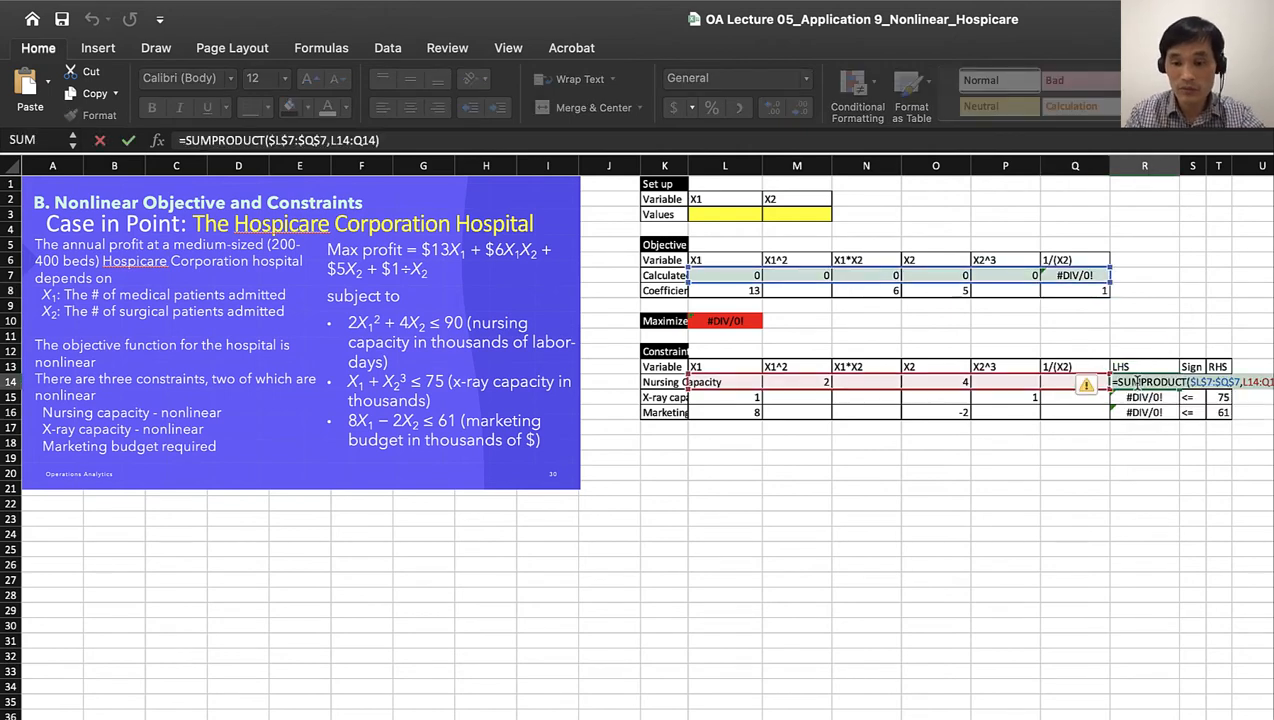
{"action": "key", "text": "Escape"}
{"action": "type", "text": "=sump"}
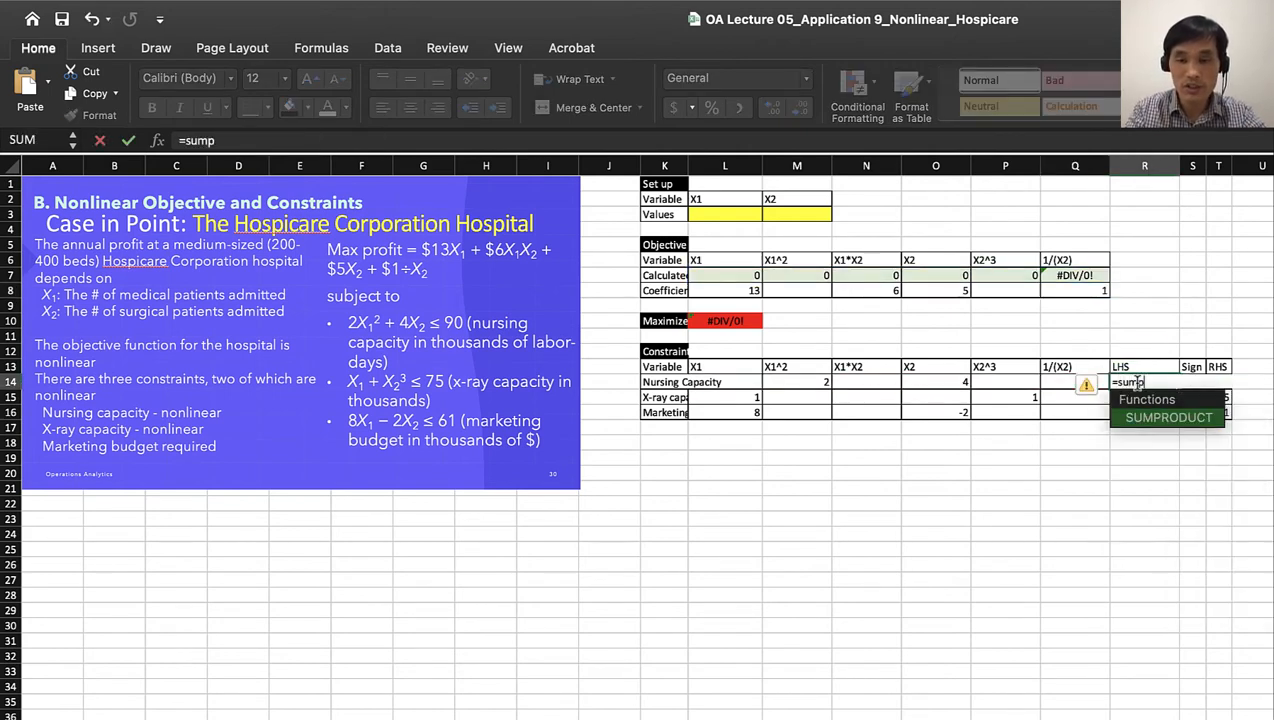
{"action": "type", "text": "roduct"}
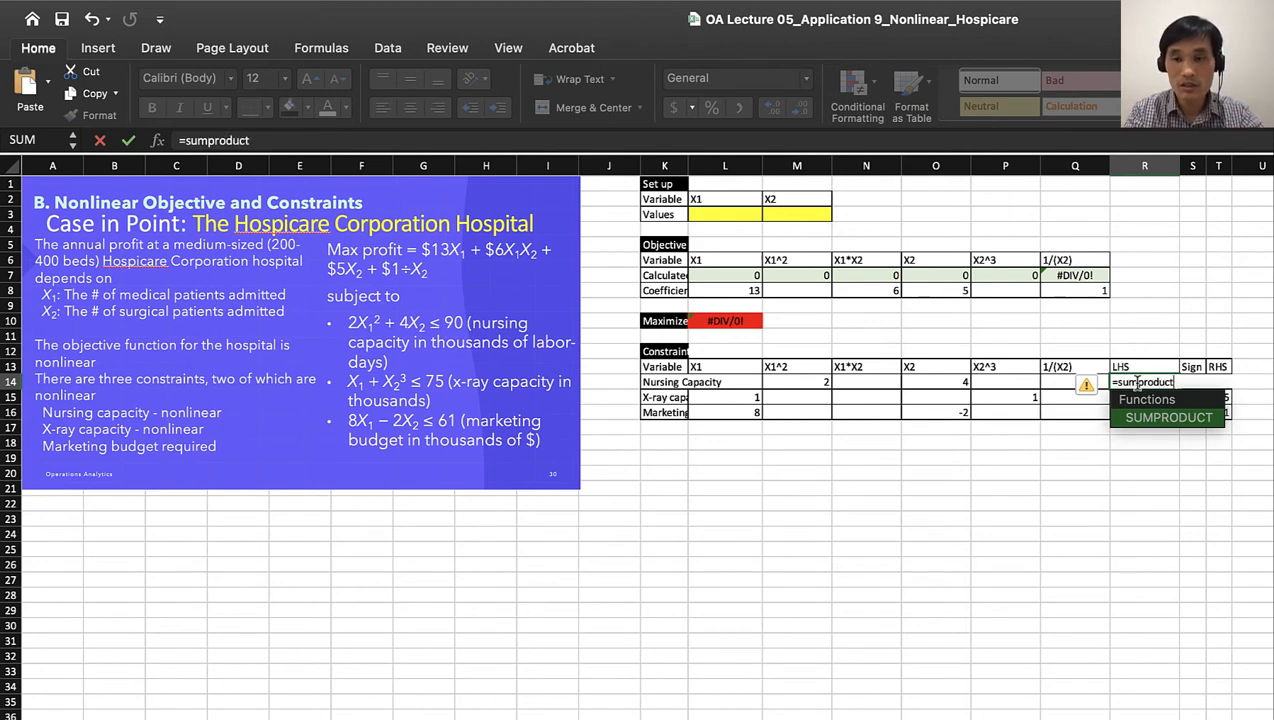
{"action": "type", "text": "("}
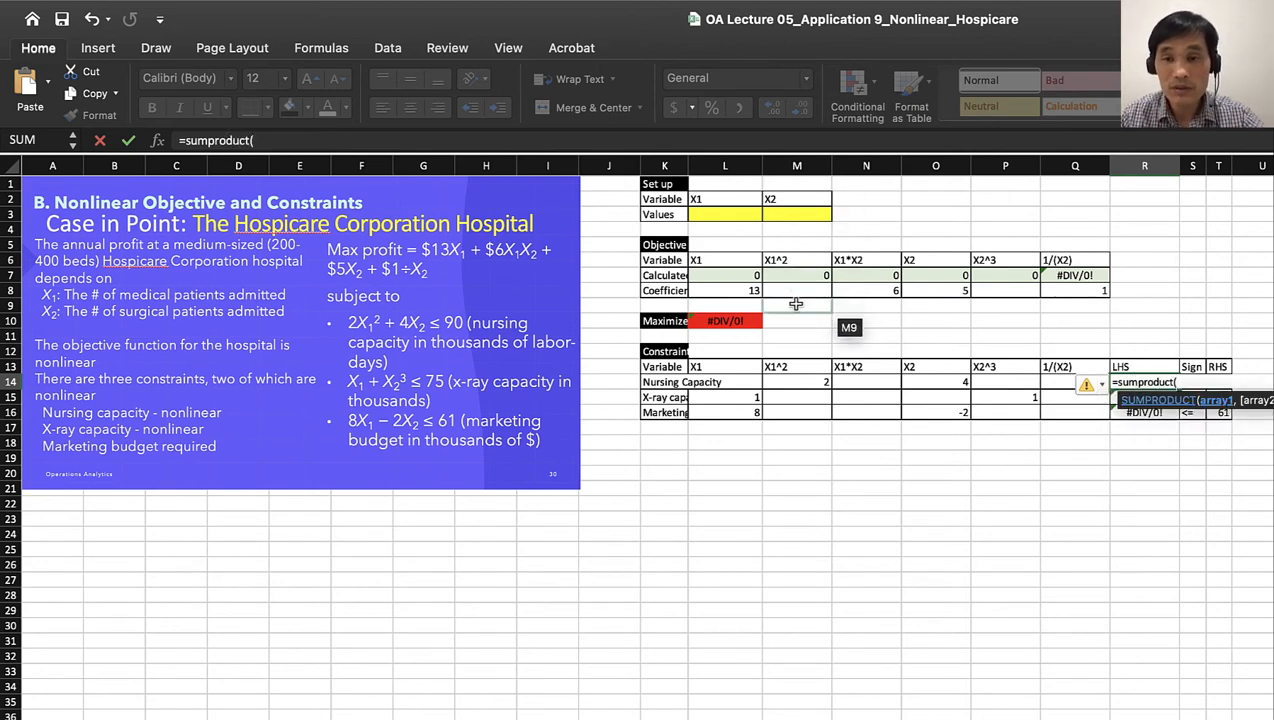
{"action": "left_click_drag", "start_coordinate": [738, 273], "coordinate": [1043, 270]}
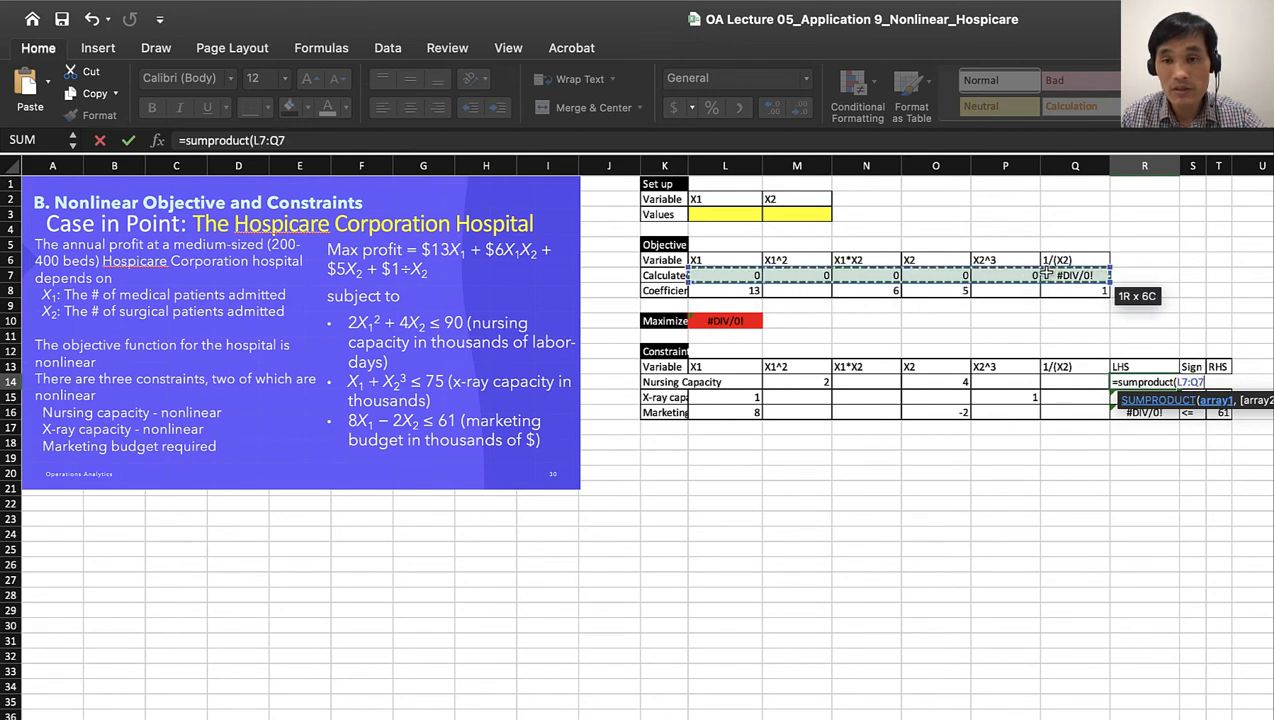
{"action": "type", "text": ","}
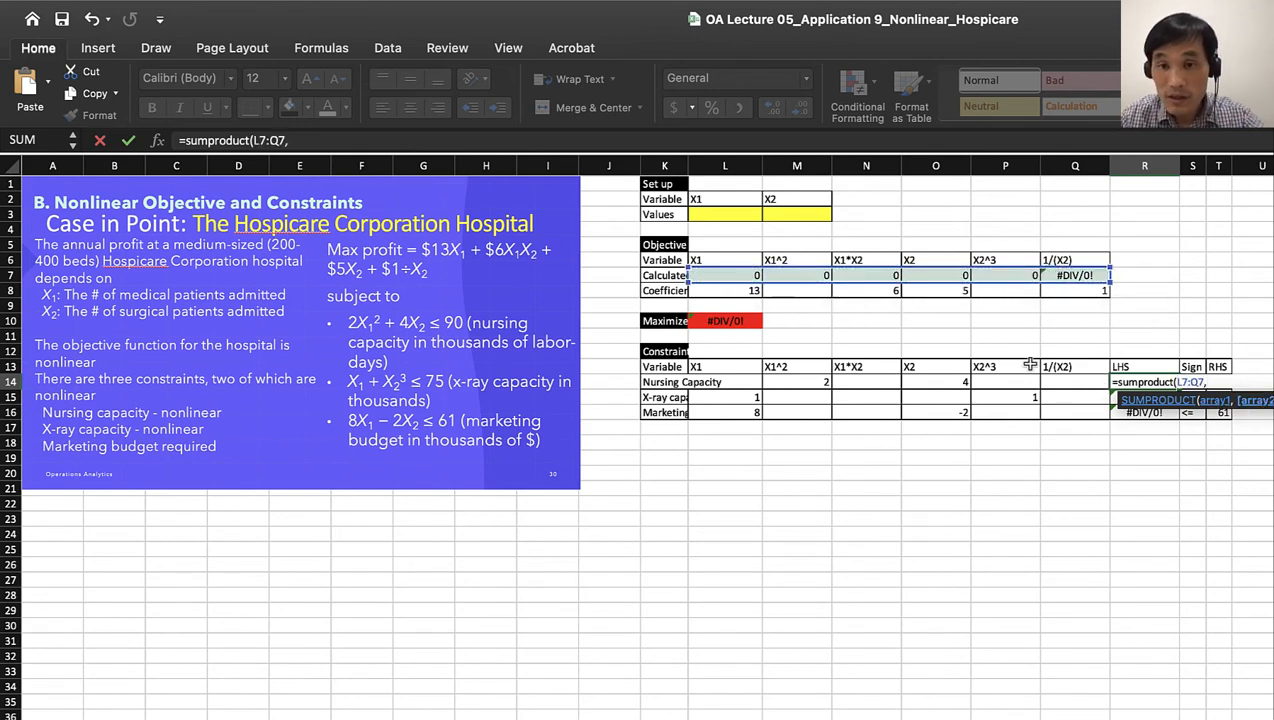
{"action": "left_click_drag", "start_coordinate": [734, 382], "coordinate": [1098, 382]}
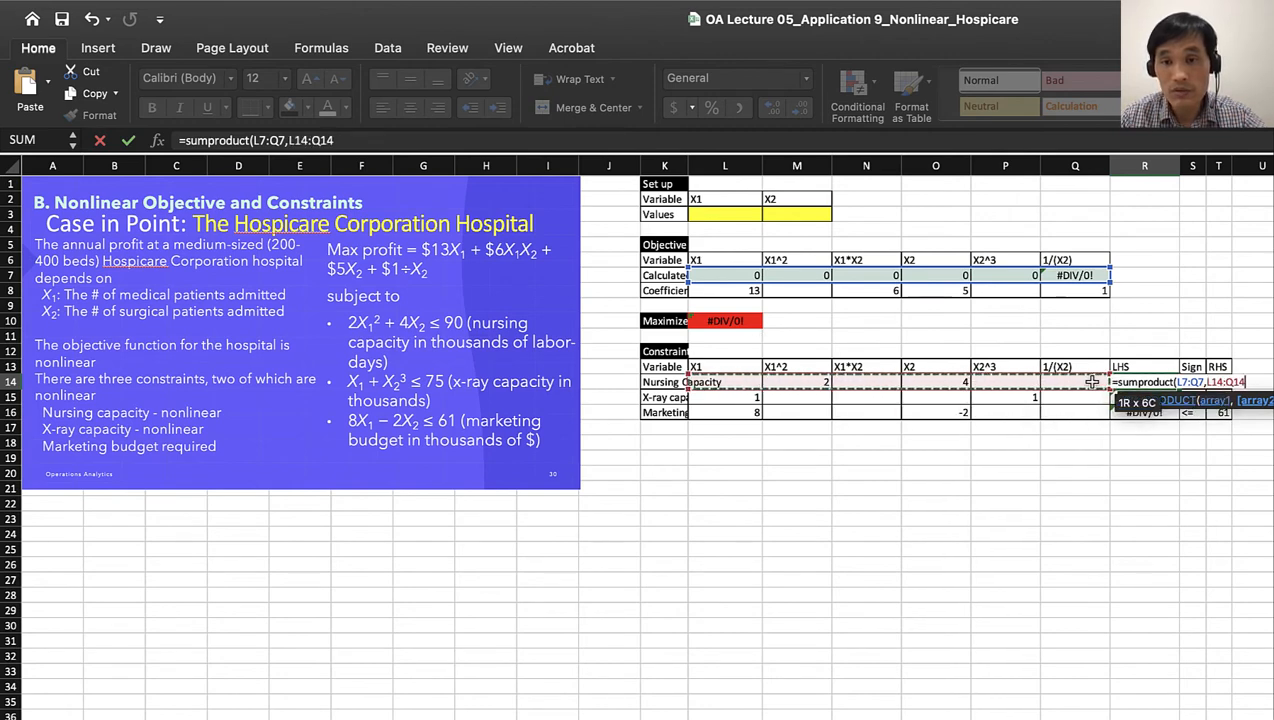
{"action": "type", "text": ")"}
{"action": "key", "text": "Return"}
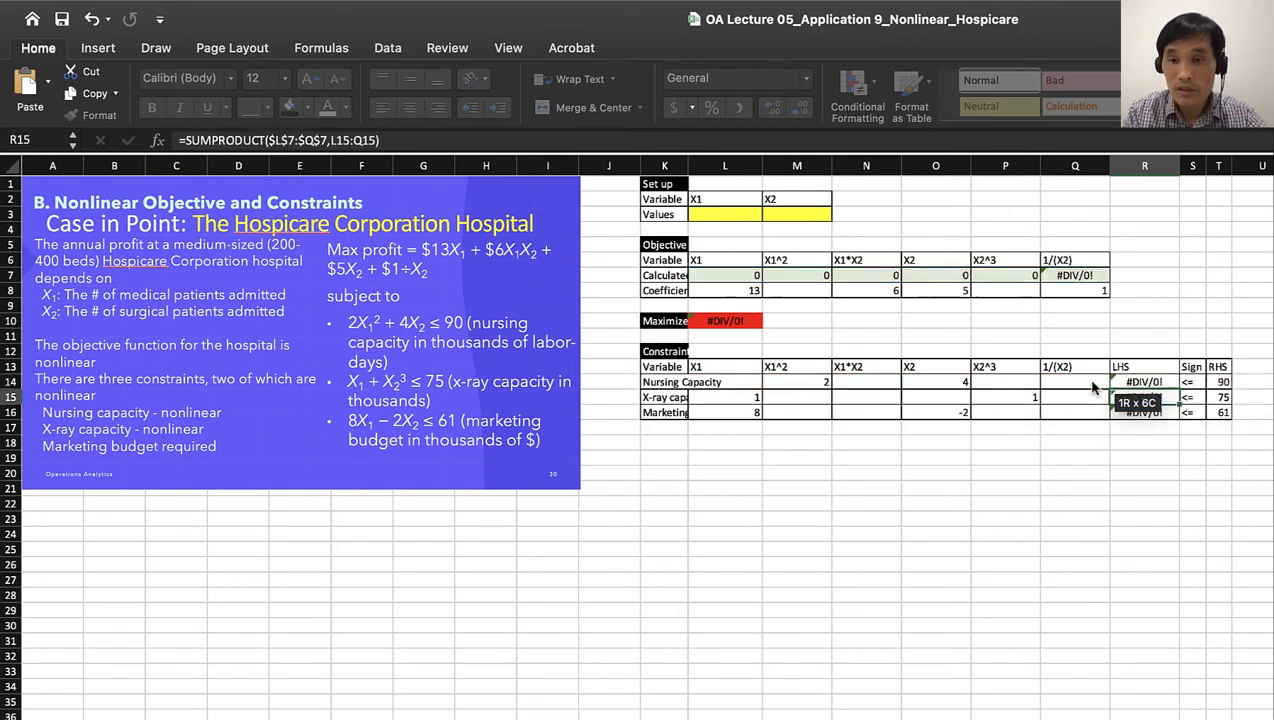
Step: Make the calculated-row range in the R14 formula absolute, as $L$7:$Q$7
{"action": "left_click", "coordinate": [1125, 385]}
{"action": "double_click", "coordinate": [1140, 385]}
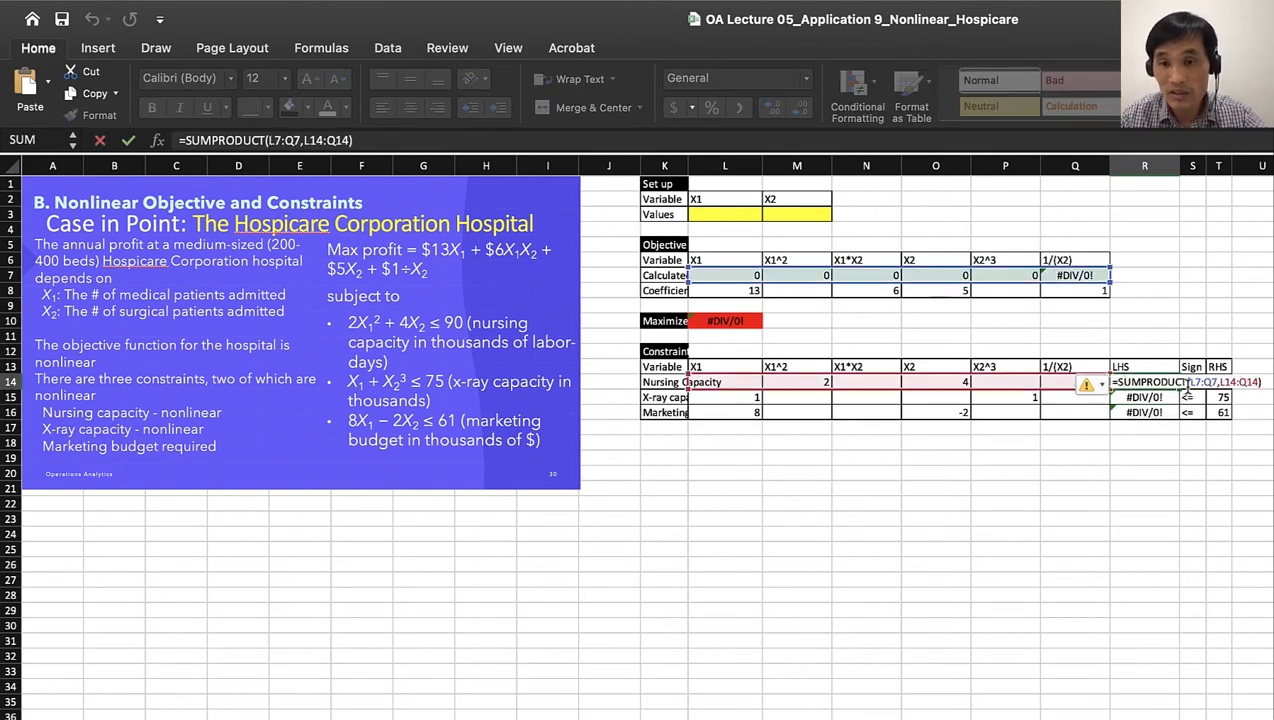
{"action": "left_click", "coordinate": [1187, 384]}
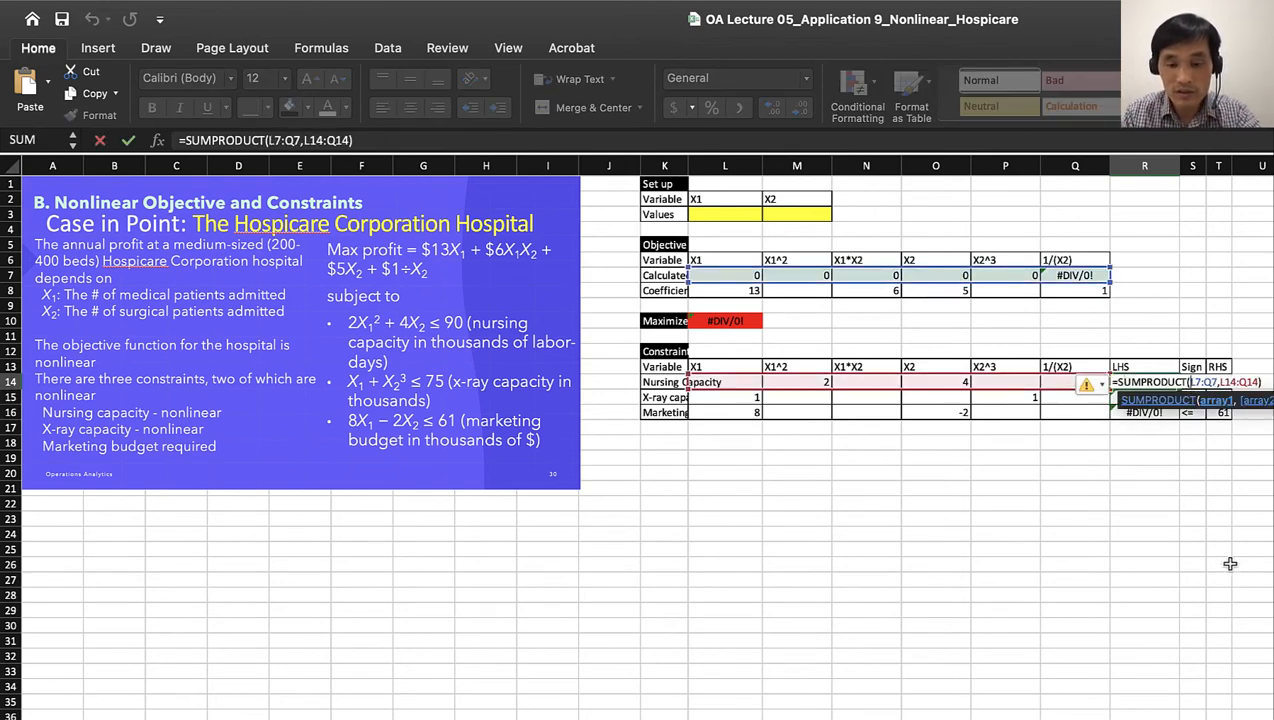
{"action": "type", "text": "$L"}
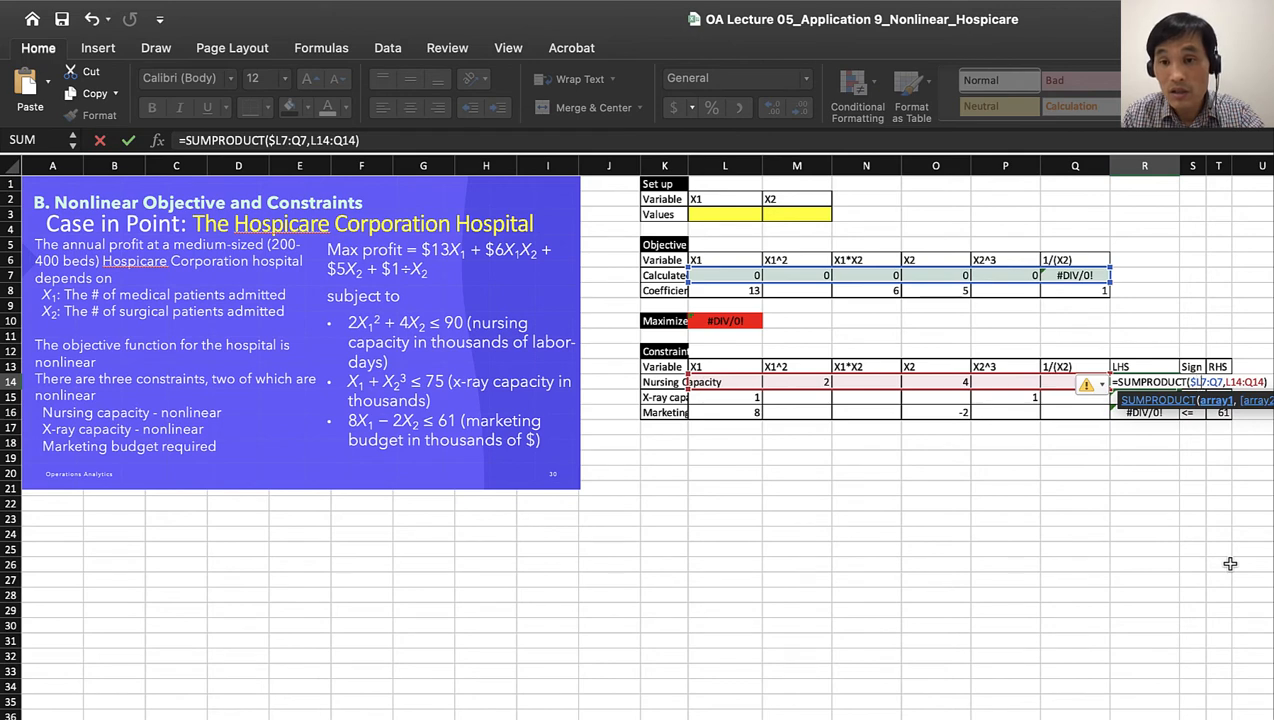
{"action": "type", "text": "$7:$Q"}
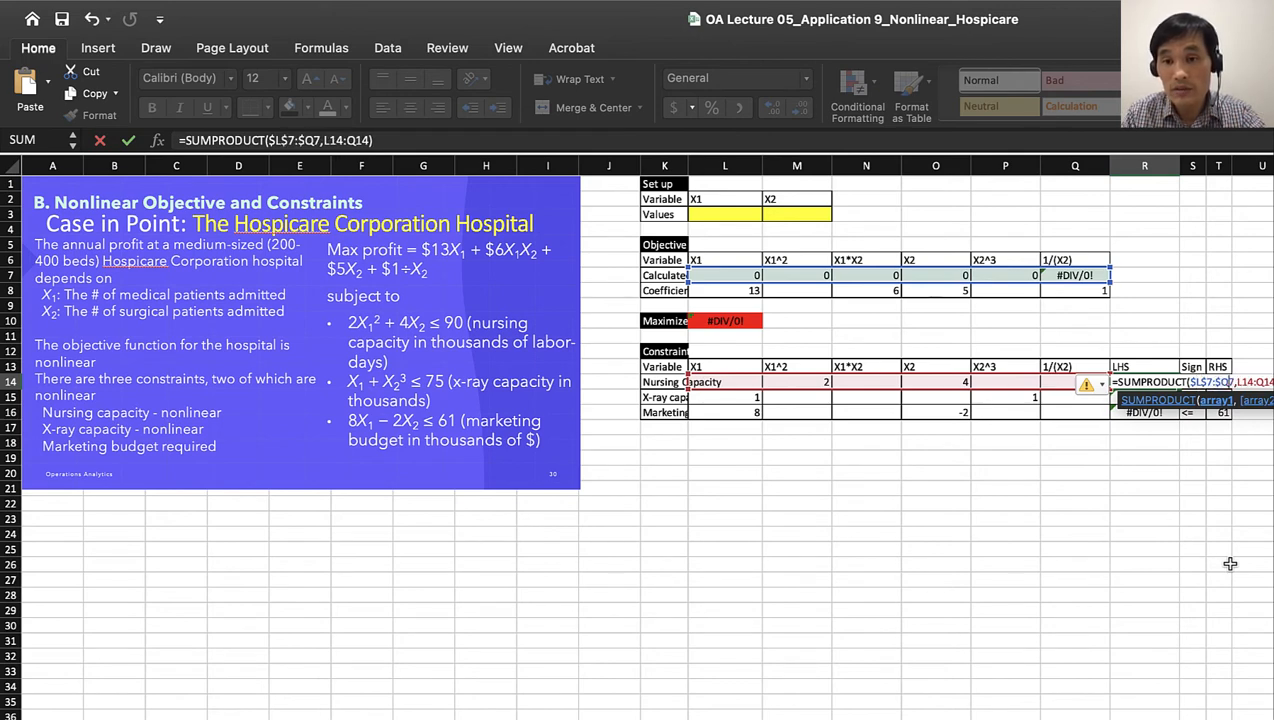
{"action": "type", "text": "$"}
{"action": "key", "text": "Return"}
Step: Copy the Nursing Capacity LHS formula from R14 down to the X-ray and Marketing constraints in R15:R16
{"action": "left_click", "coordinate": [1143, 383]}
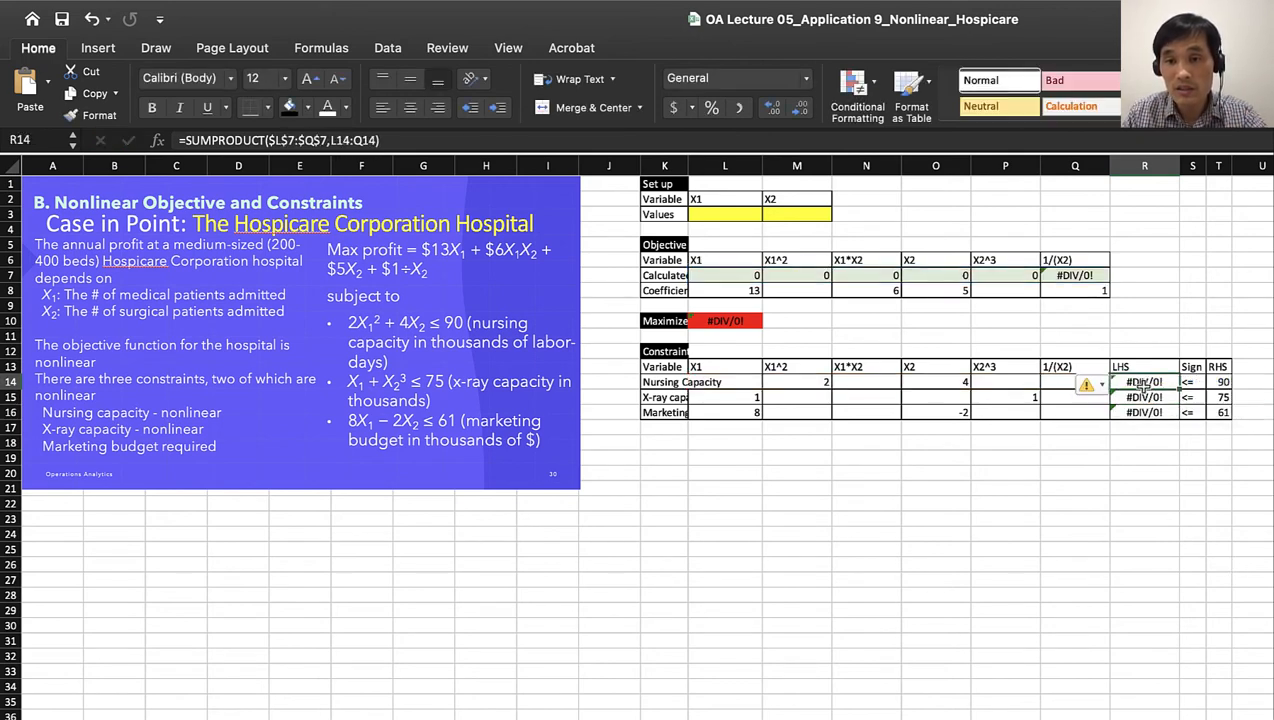
{"action": "left_click_drag", "start_coordinate": [1180, 390], "coordinate": [1180, 413]}
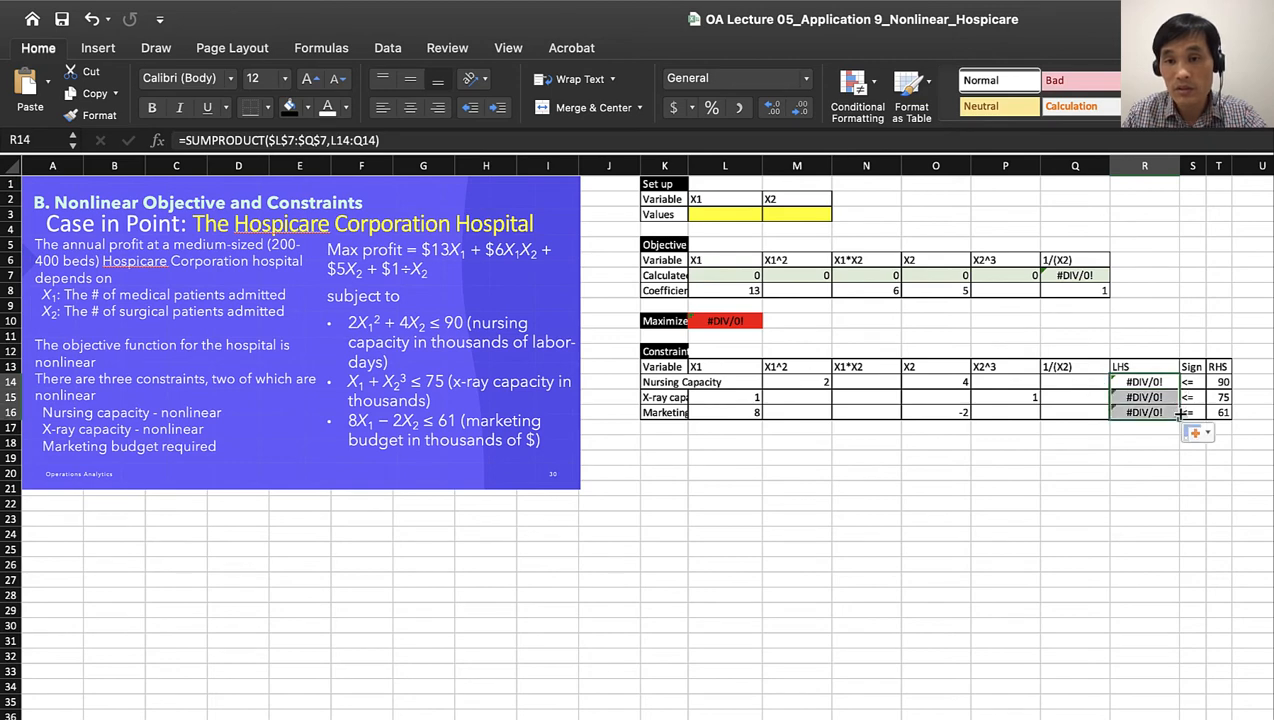
{"action": "left_click", "coordinate": [1138, 487]}
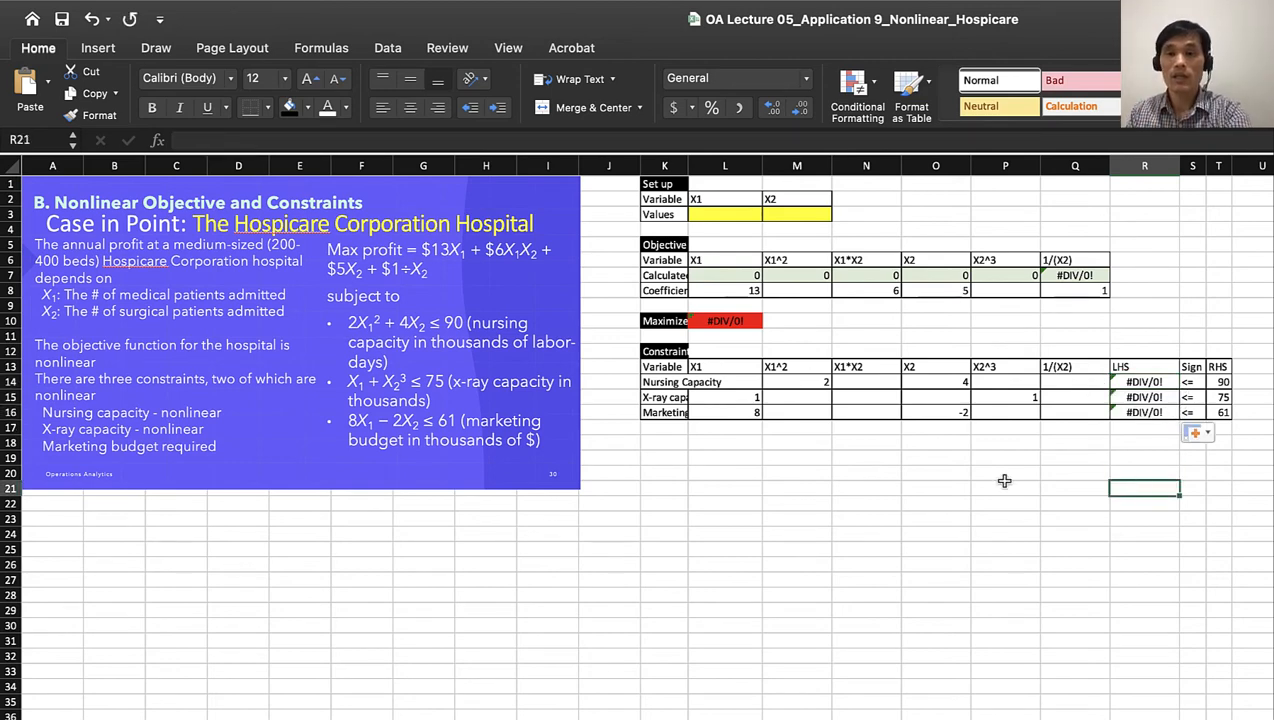
{"action": "left_click", "coordinate": [1000, 476]}
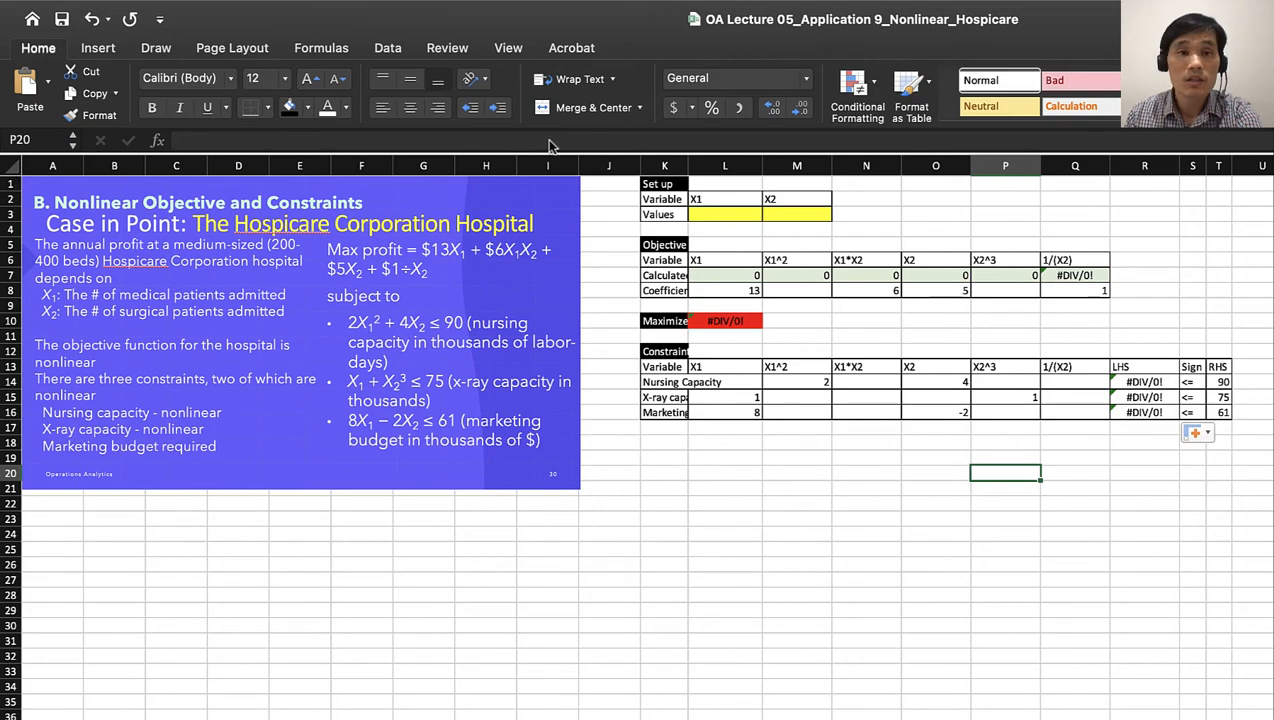
Step: Open Solver and replace its objective reference with the Maximize cell L10
{"action": "left_click", "coordinate": [384, 48]}
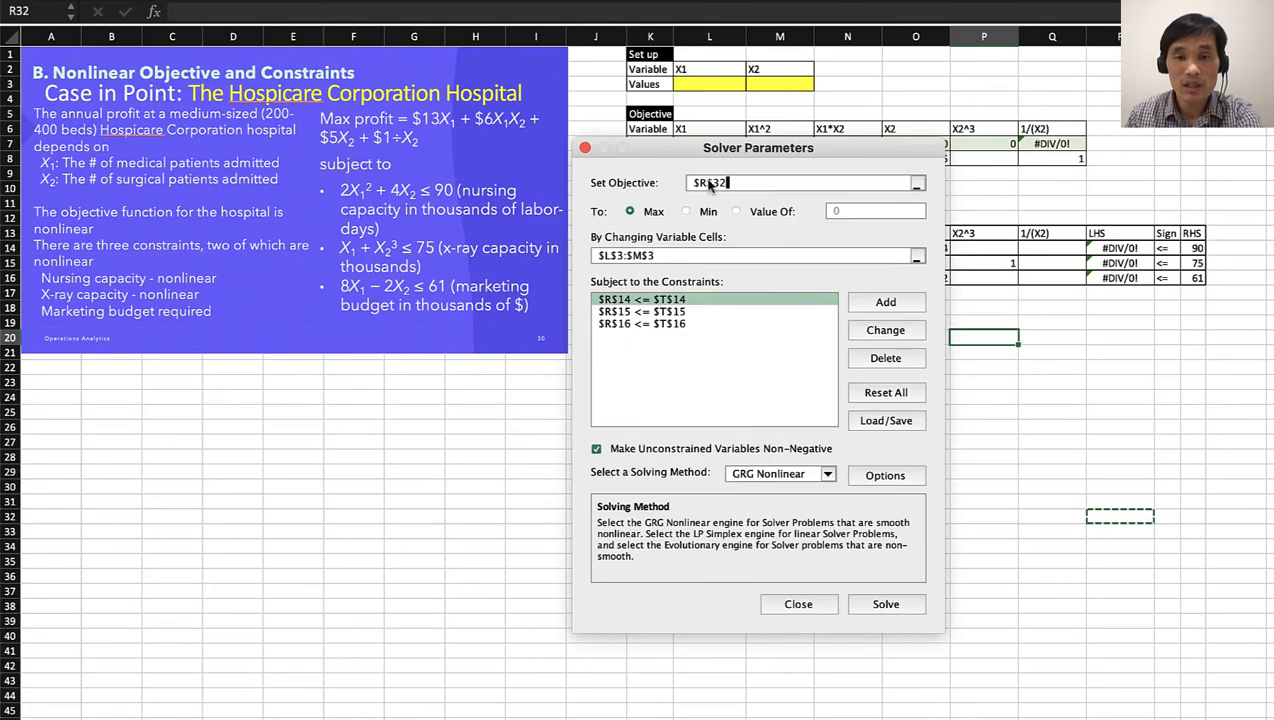
{"action": "left_click_drag", "start_coordinate": [704, 153], "coordinate": [375, 67]}
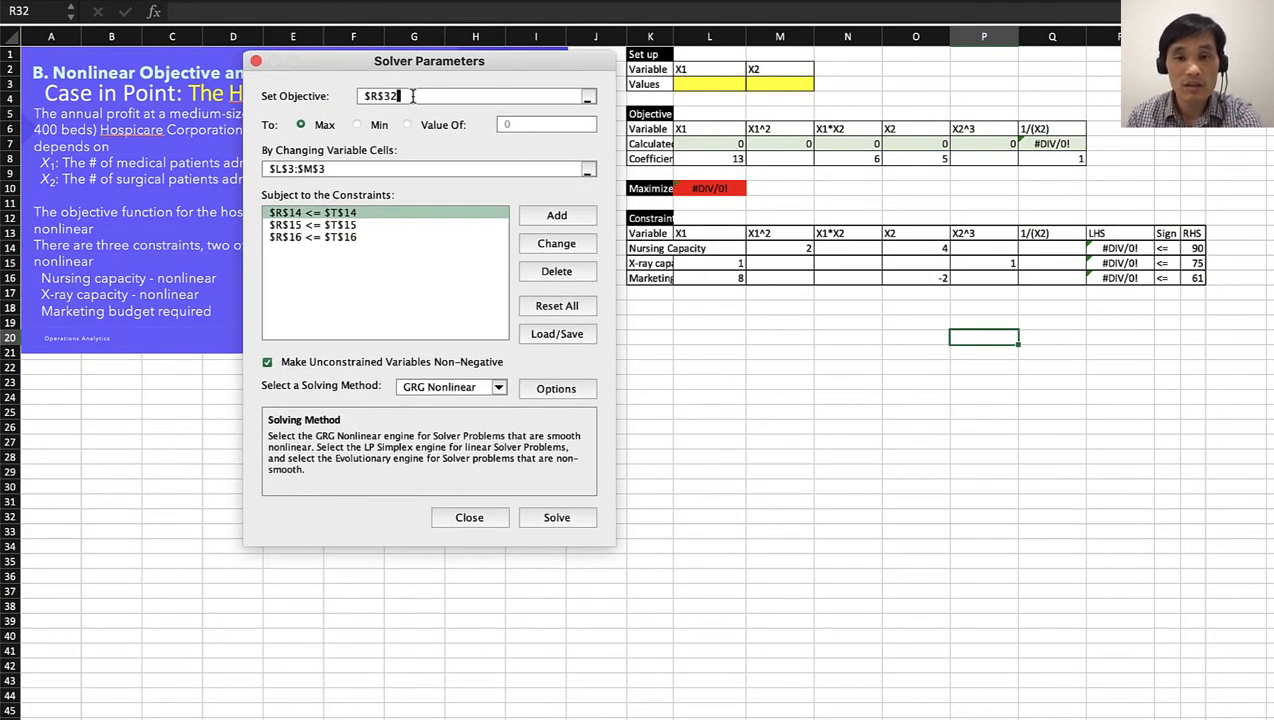
{"action": "key", "text": "BackSpace"}
{"action": "key", "text": "BackSpace"}
{"action": "key", "text": "BackSpace"}
{"action": "key", "text": "BackSpace"}
{"action": "key", "text": "BackSpace"}
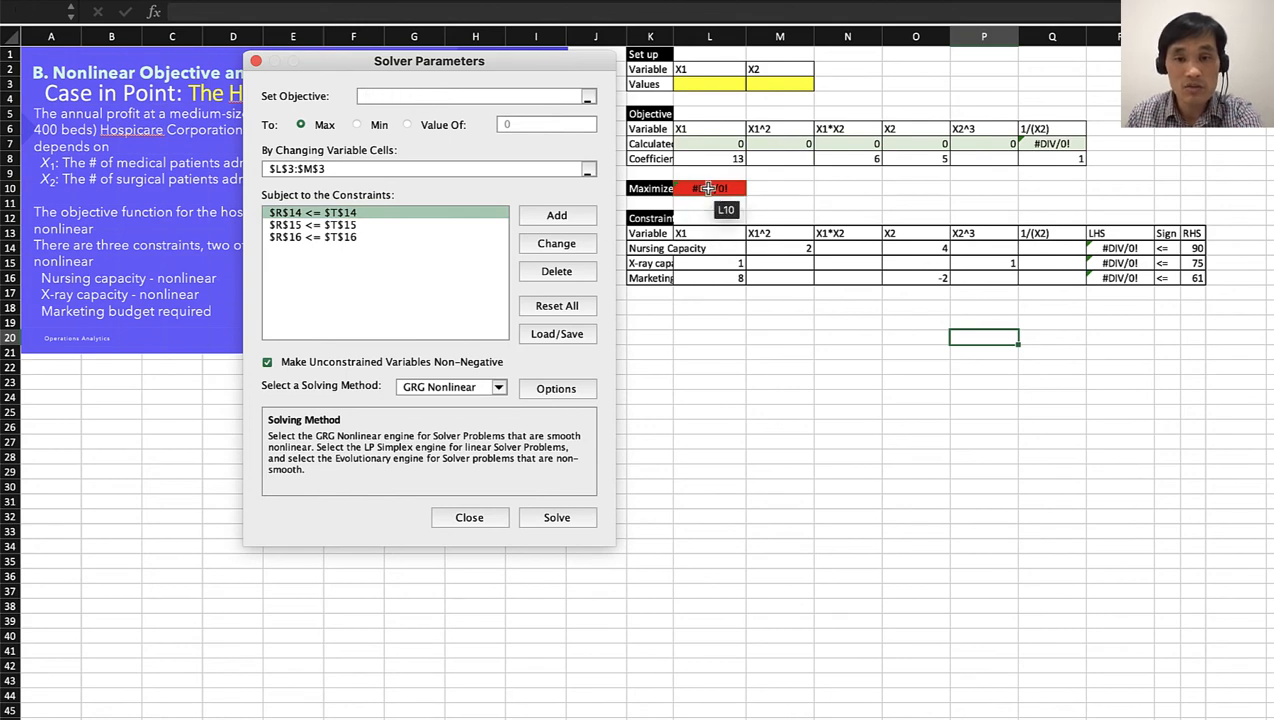
{"action": "left_click", "coordinate": [708, 188]}
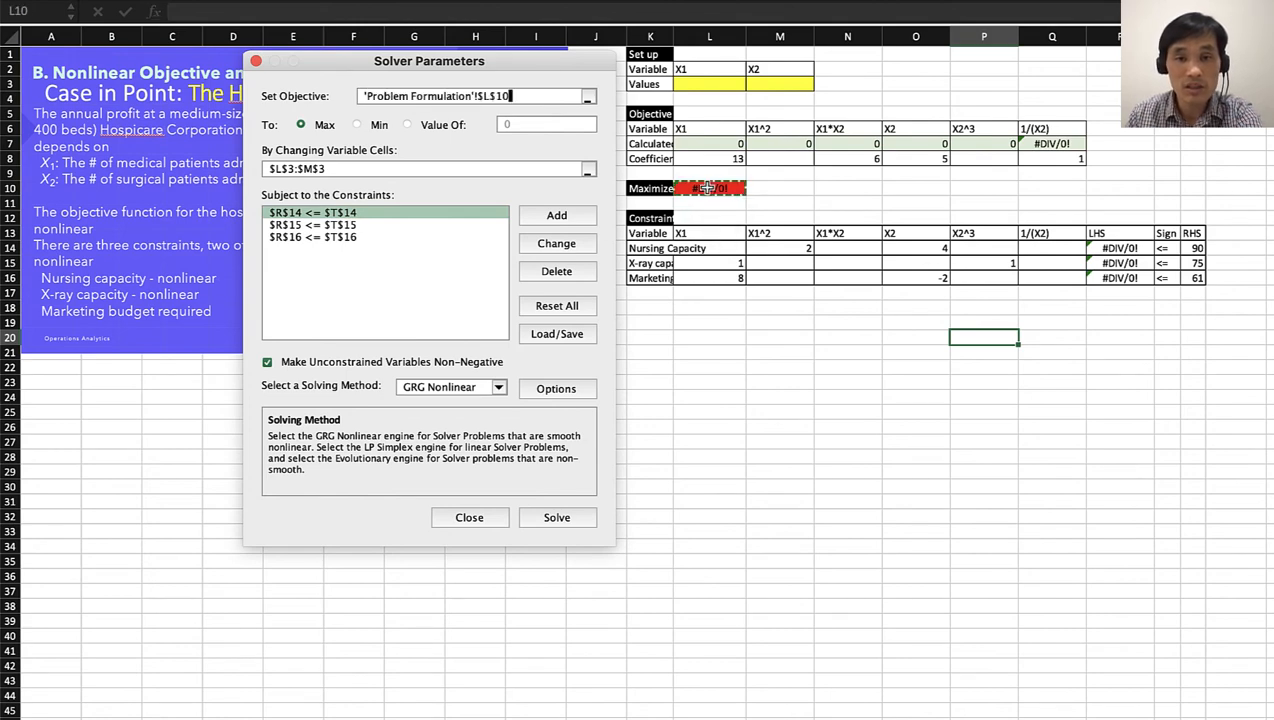
Step: Replace Solver's changing variable cells with the X1 and X2 value cells L3:M3
{"action": "left_click", "coordinate": [398, 172]}
{"action": "key", "text": "BackSpace"}
{"action": "key", "text": "BackSpace"}
{"action": "key", "text": "BackSpace"}
{"action": "key", "text": "BackSpace"}
{"action": "key", "text": "BackSpace"}
{"action": "key", "text": "BackSpace"}
{"action": "key", "text": "BackSpace"}
{"action": "key", "text": "BackSpace"}
{"action": "key", "text": "BackSpace"}
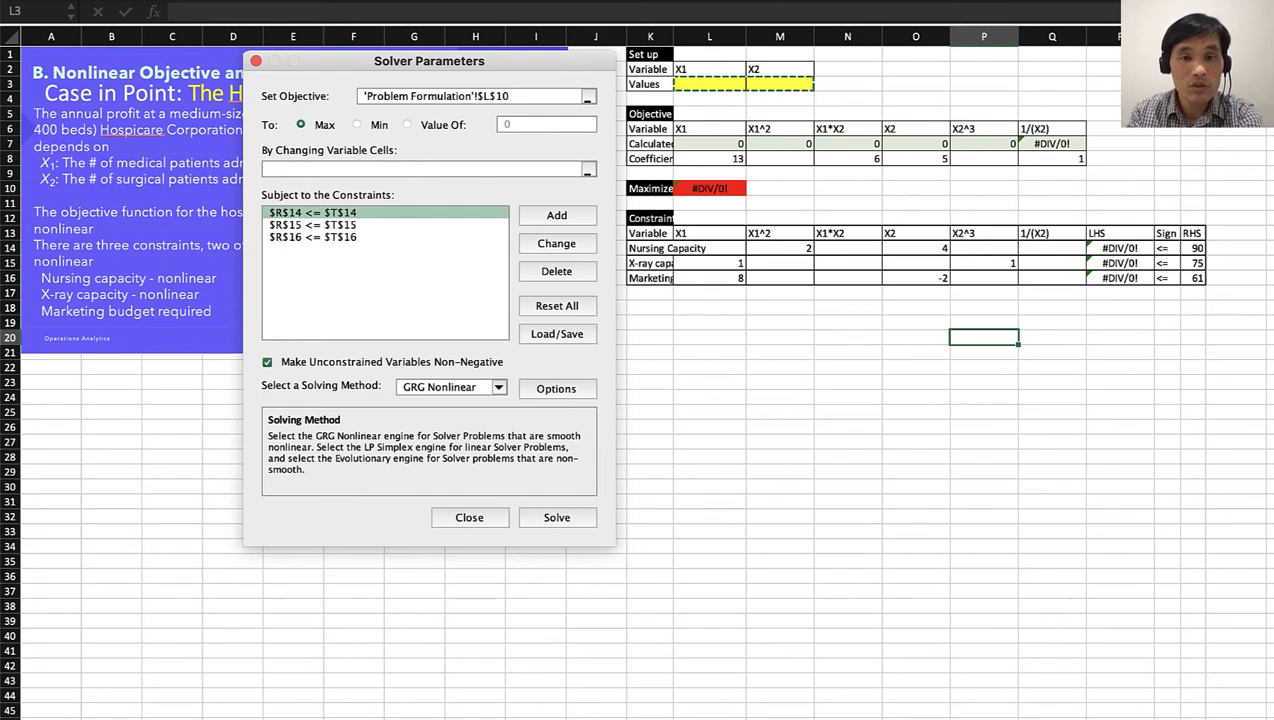
{"action": "left_click", "coordinate": [704, 83]}
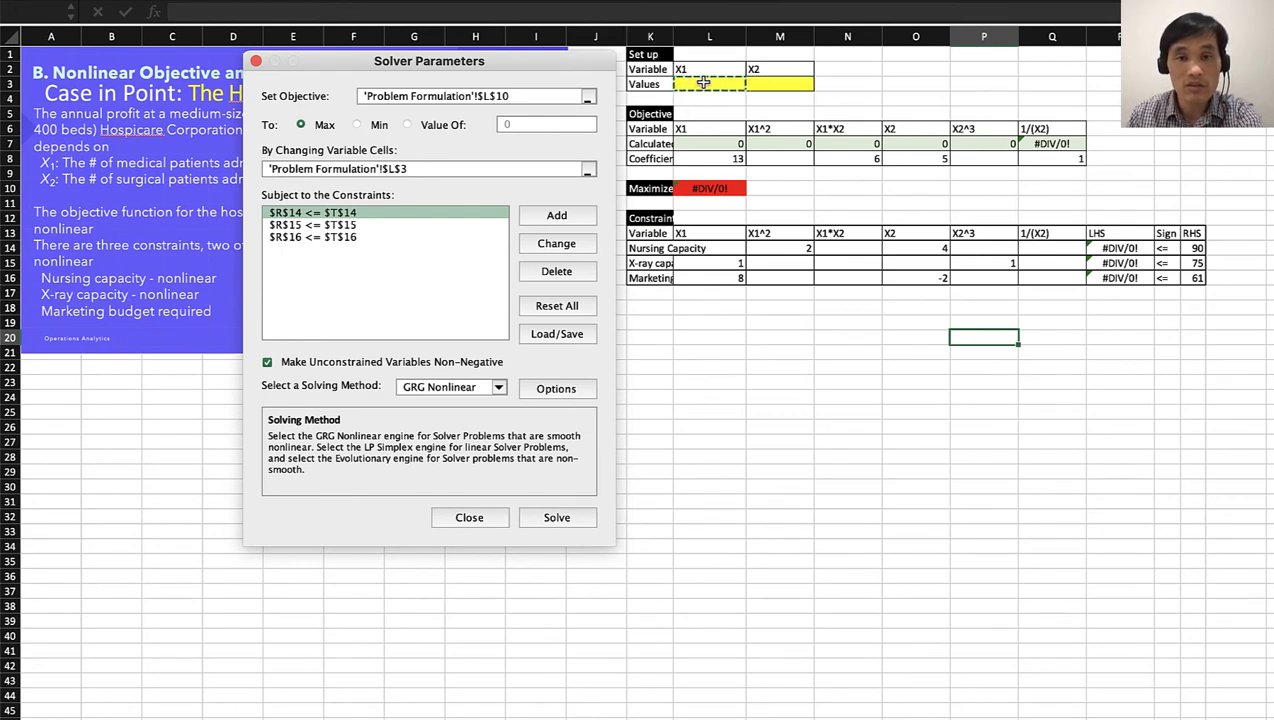
{"action": "left_click_drag", "start_coordinate": [704, 83], "coordinate": [790, 84]}
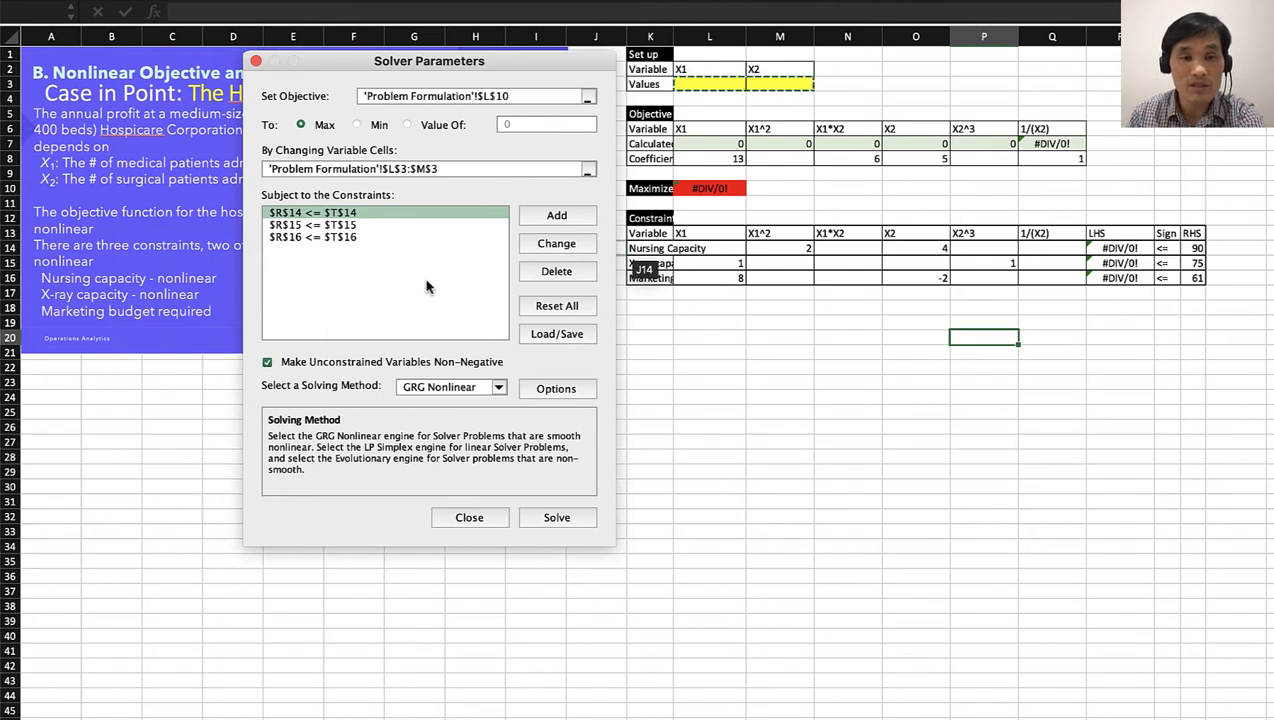
Step: Solve the model with the GRG Nonlinear method, keeping the solution and requesting the Answer and Sensitivity reports
{"action": "left_click", "coordinate": [379, 262]}
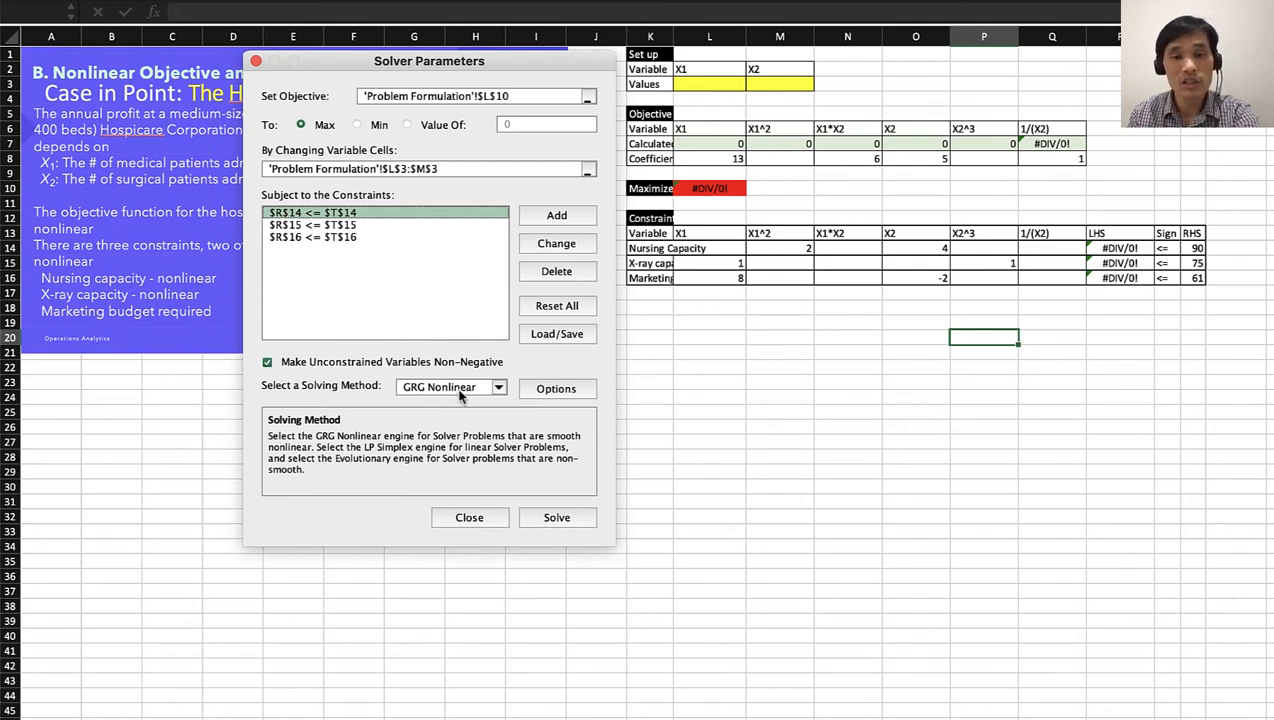
{"action": "left_click", "coordinate": [545, 528]}
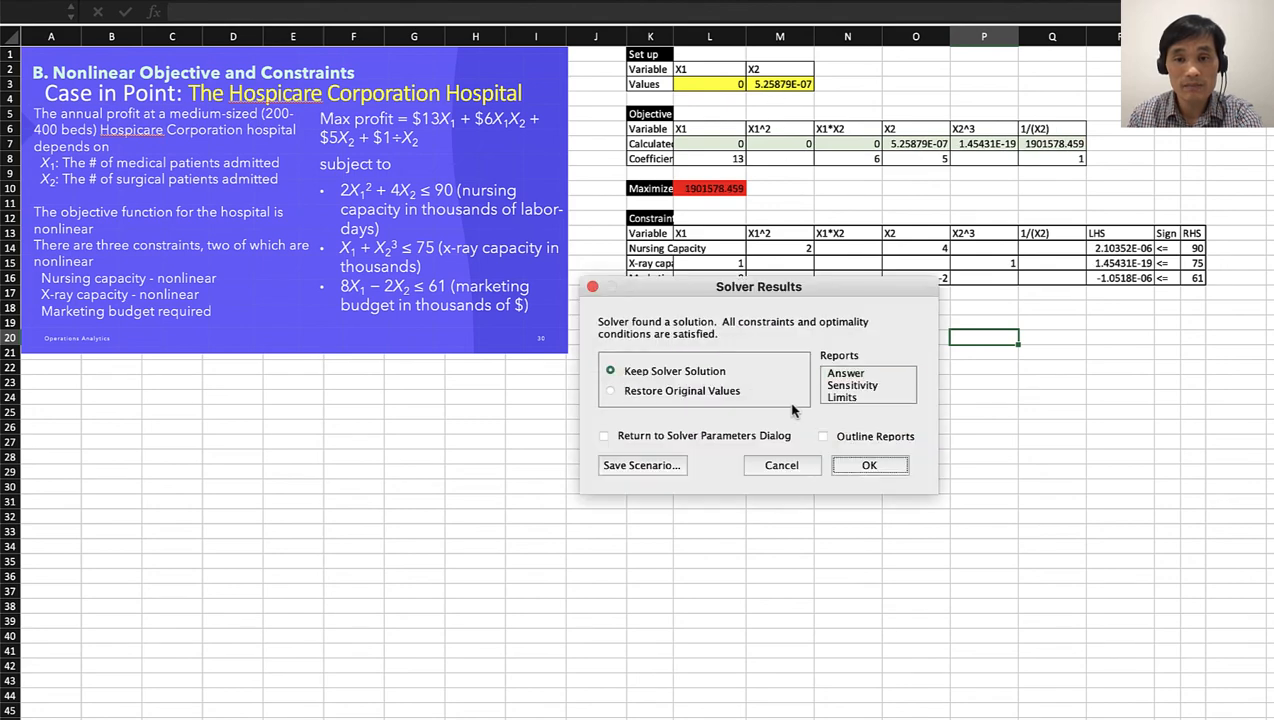
{"action": "left_click", "coordinate": [855, 376]}
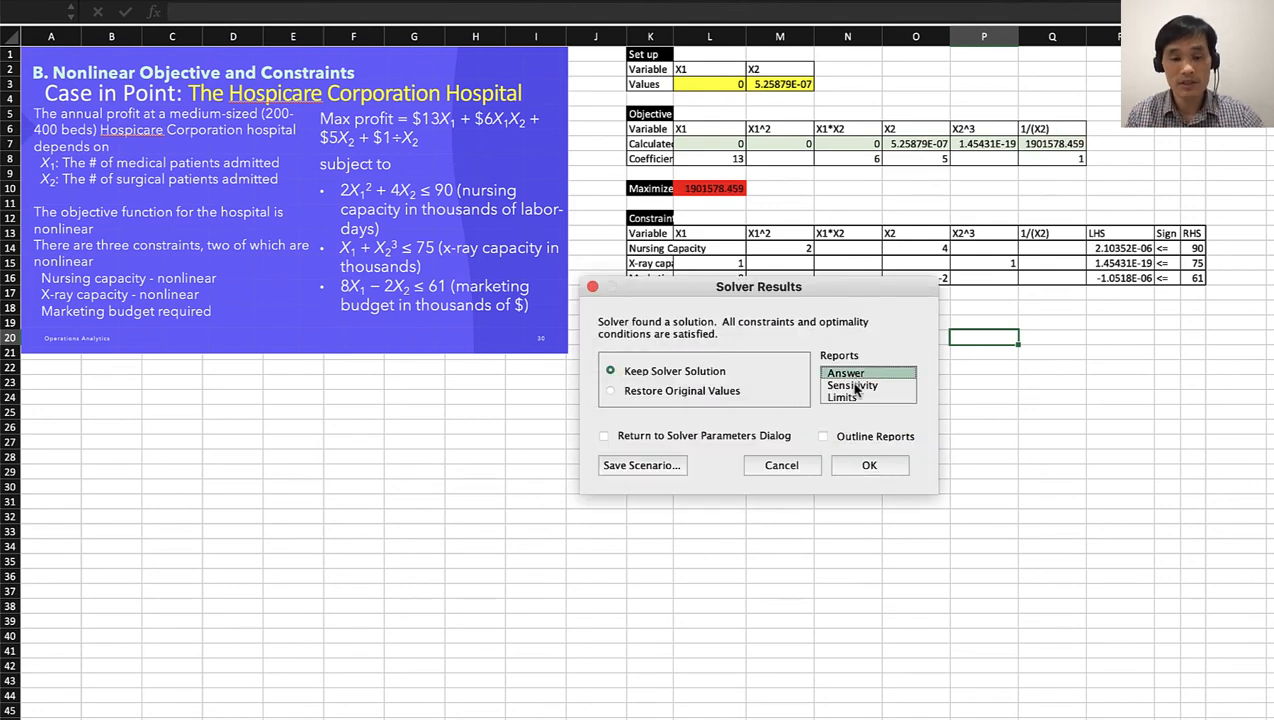
{"action": "left_click", "coordinate": [852, 386], "text": "shift"}
{"action": "left_click", "coordinate": [868, 466]}
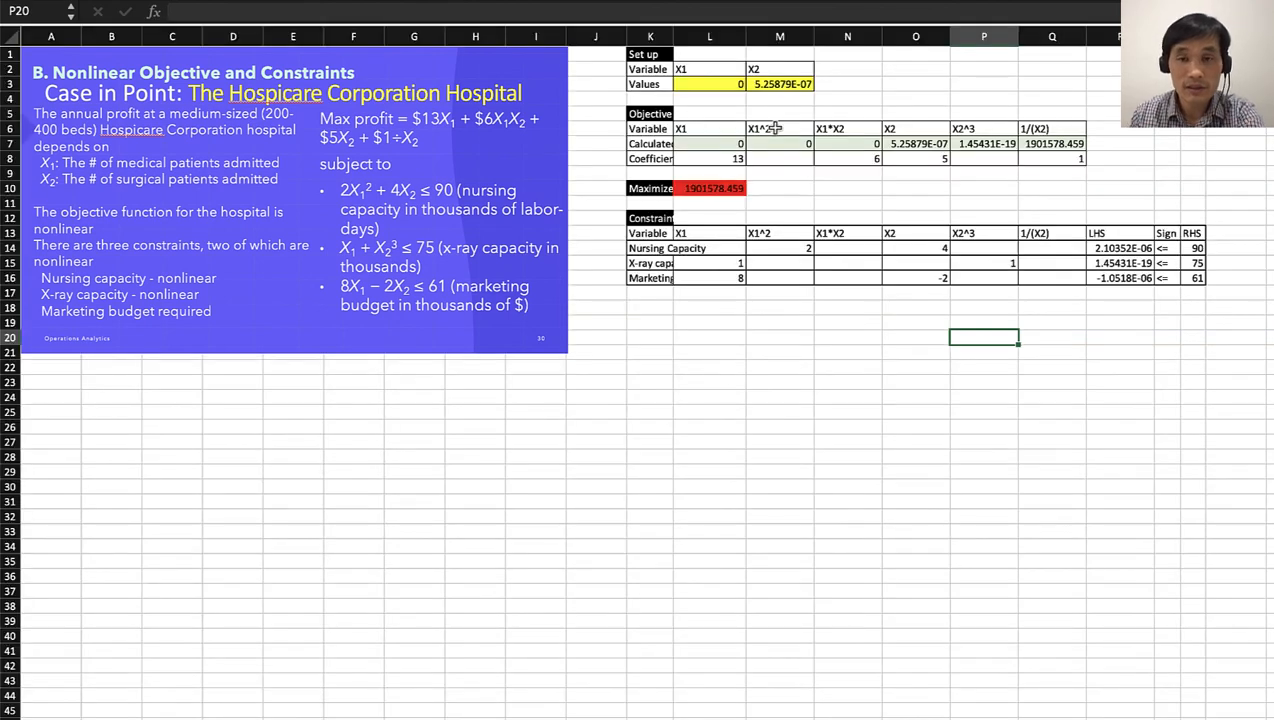
Step: Examine the solved X2 value in M3 and the Maximize formula in L10
{"action": "double_click", "coordinate": [781, 84]}
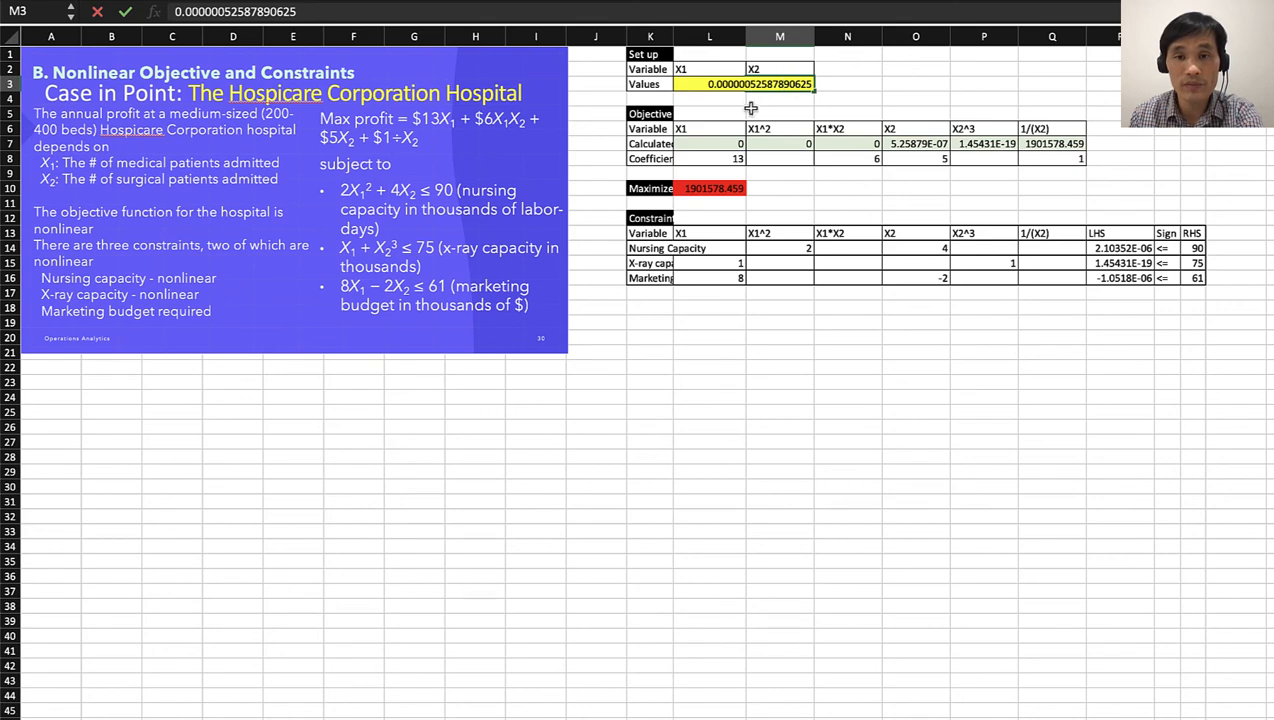
{"action": "key", "text": "Return"}
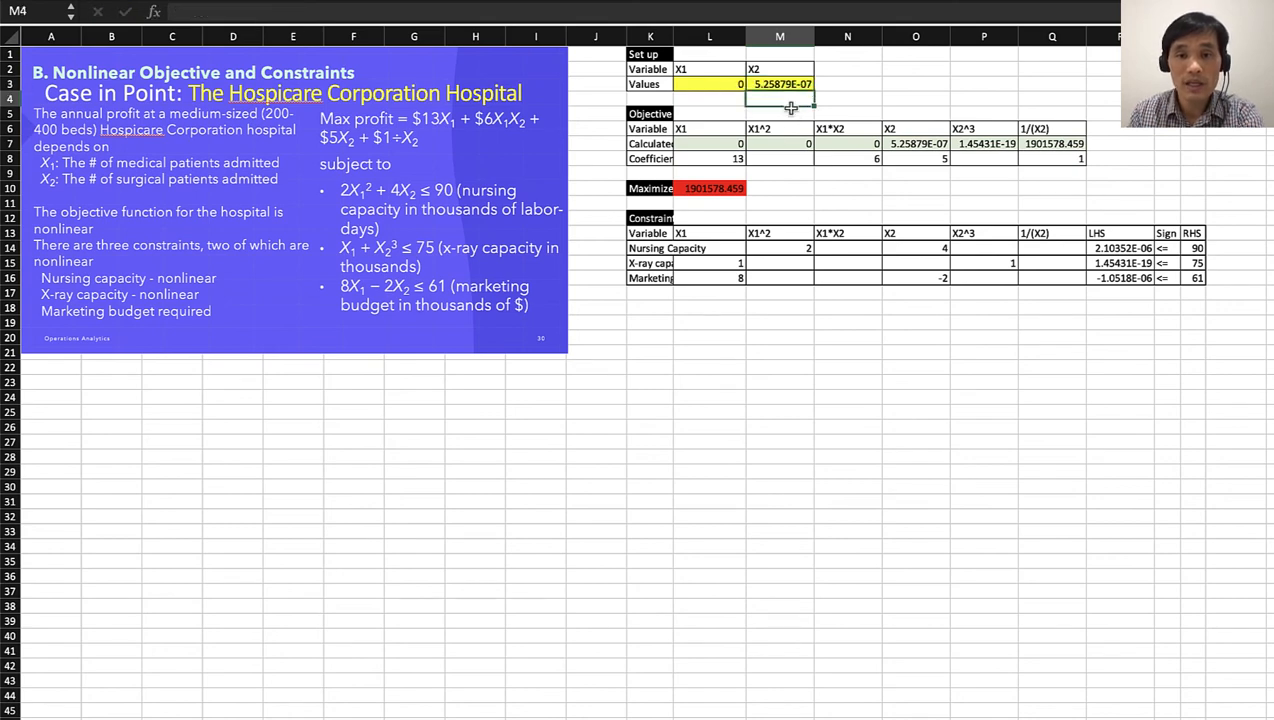
{"action": "double_click", "coordinate": [703, 188]}
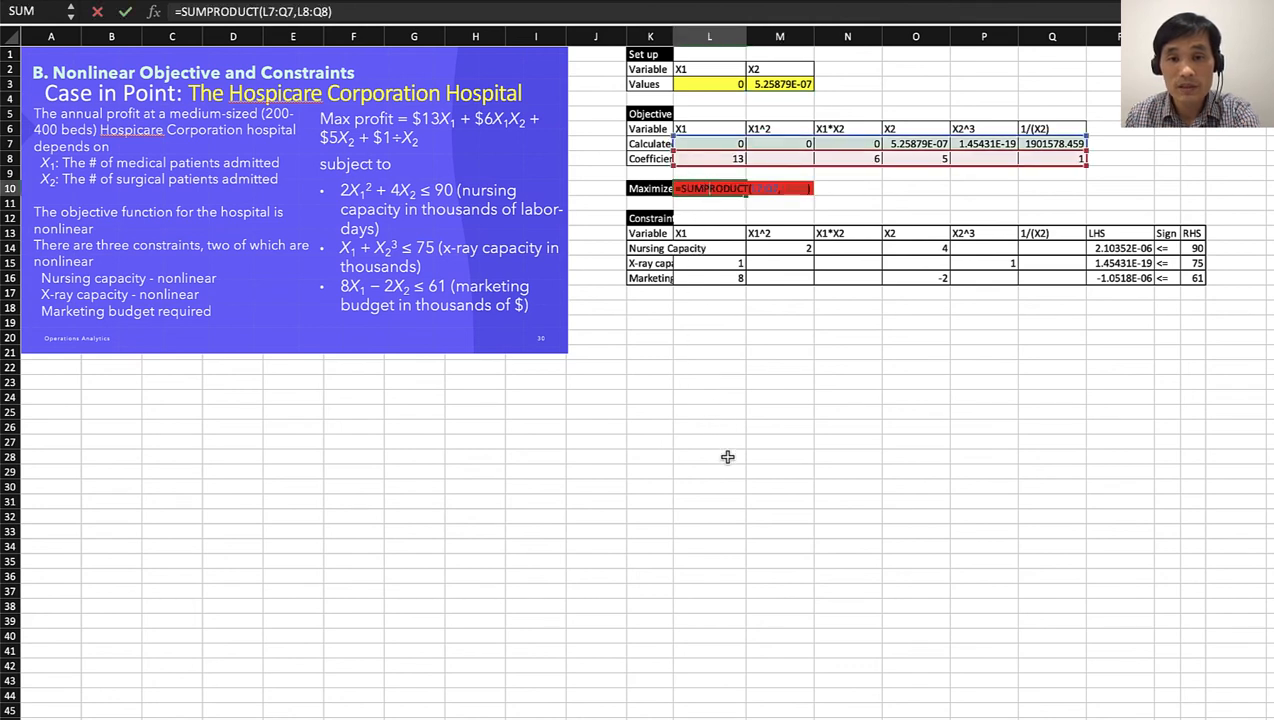
{"action": "key", "text": "Return"}
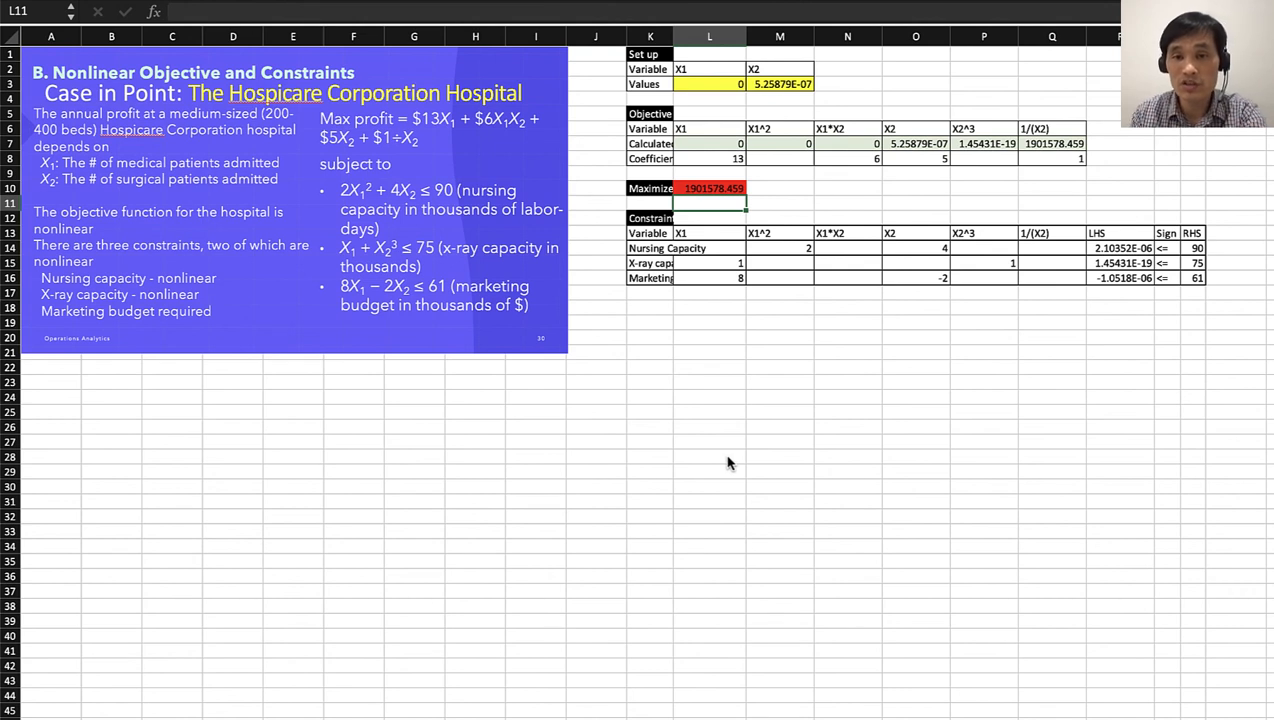
{"action": "left_click", "coordinate": [806, 410]}
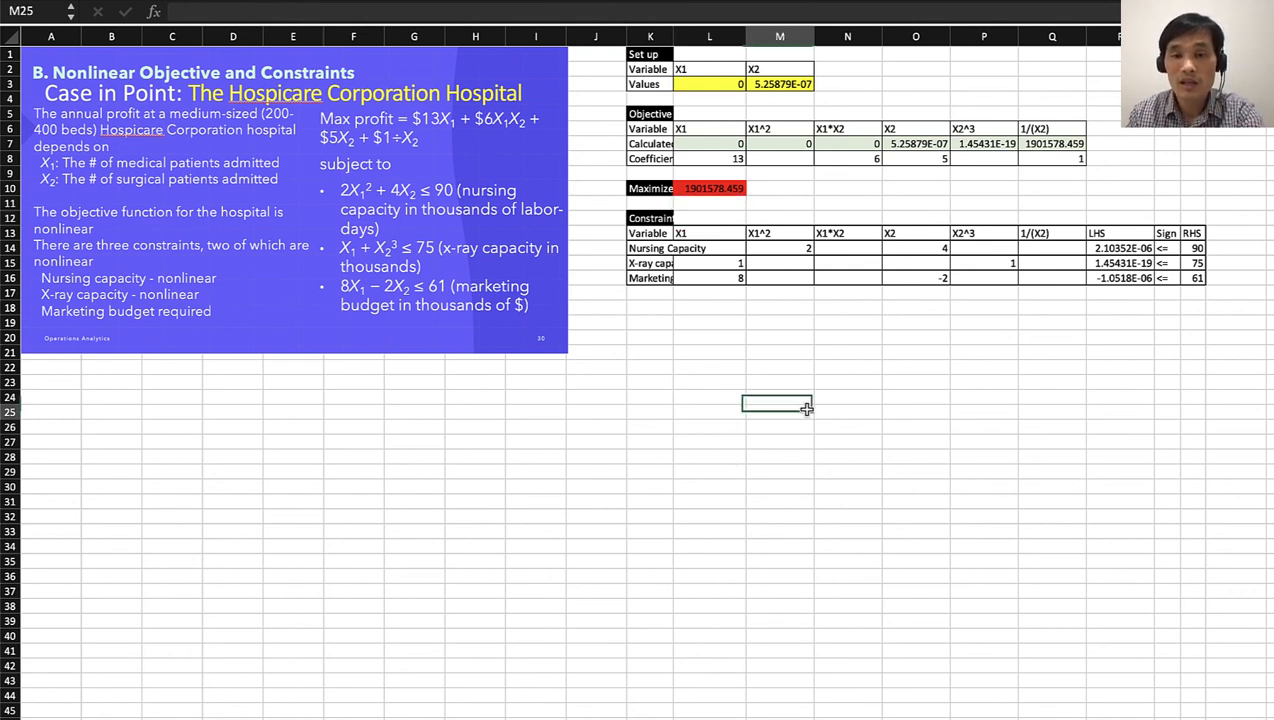